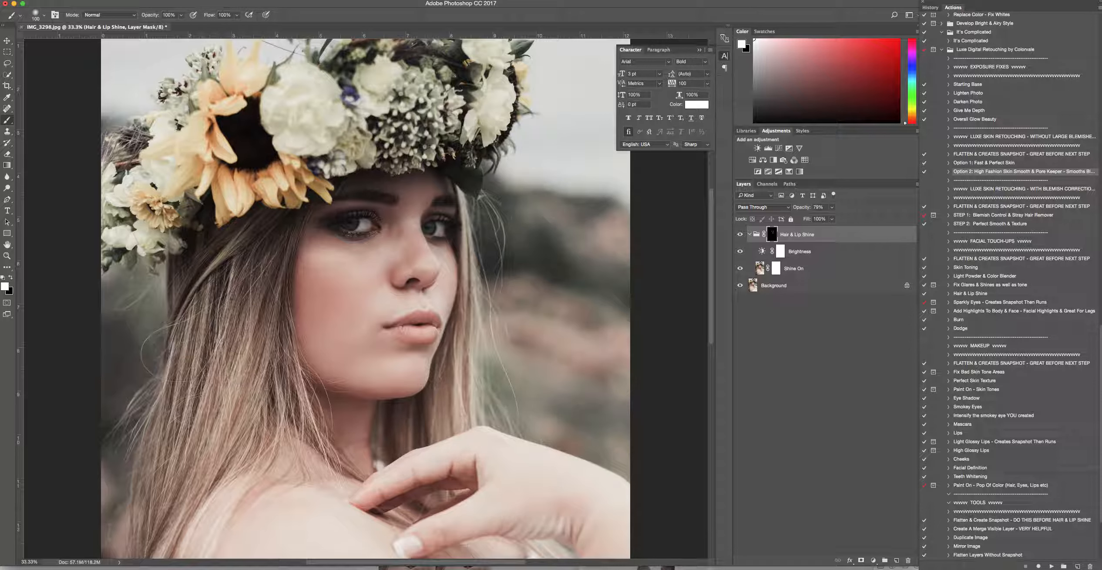
Compare the original photo with New Snapshot 2 in the history, and revert to the original IMG_3298.jpg snapshot
left_click(936, 7)
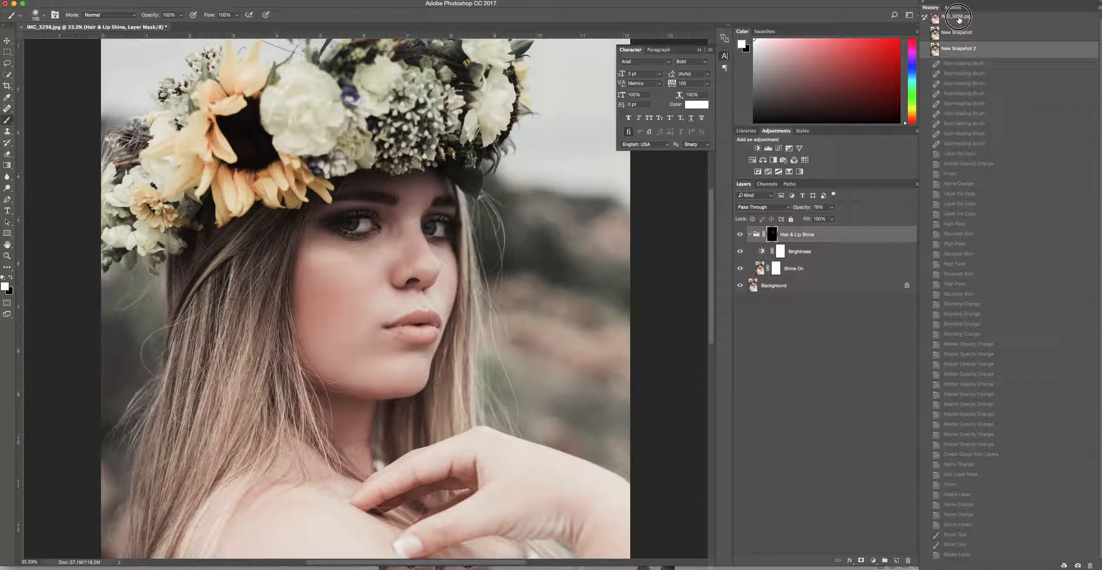
left_click(960, 20)
left_click(959, 53)
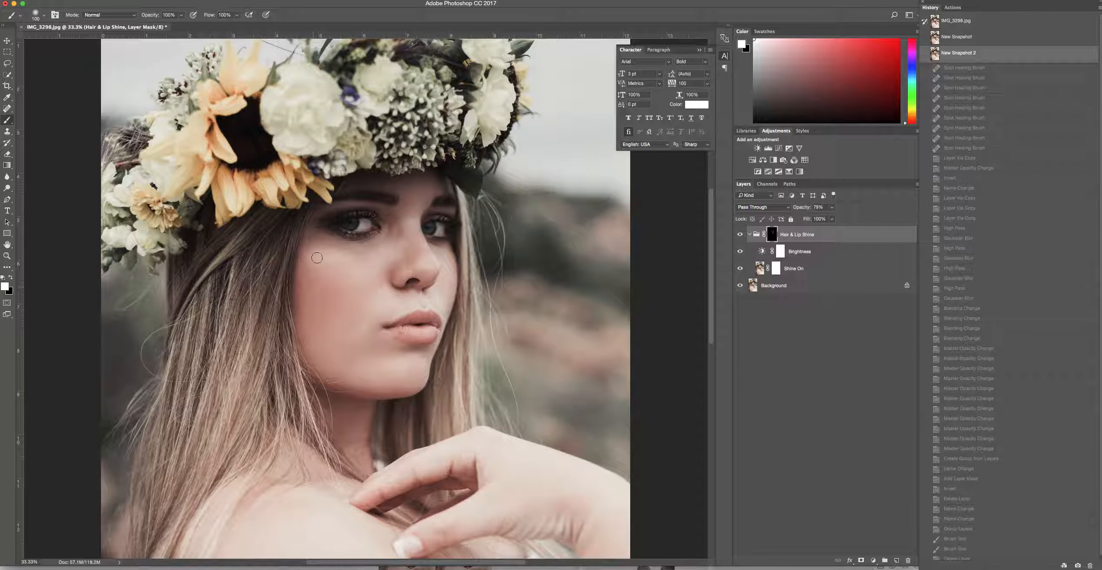
key("super+equal")
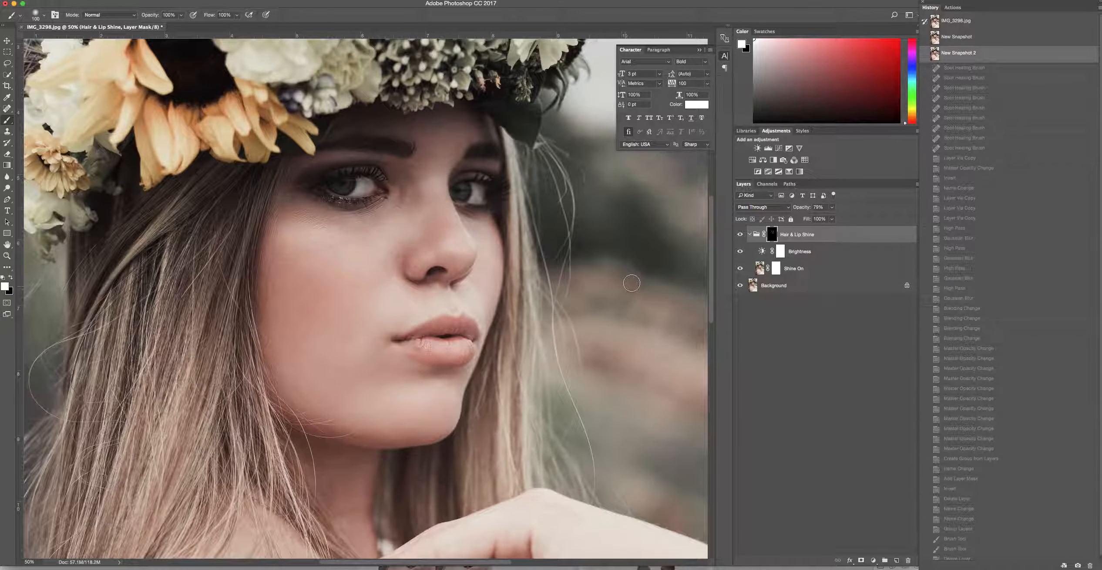
key("super+minus")
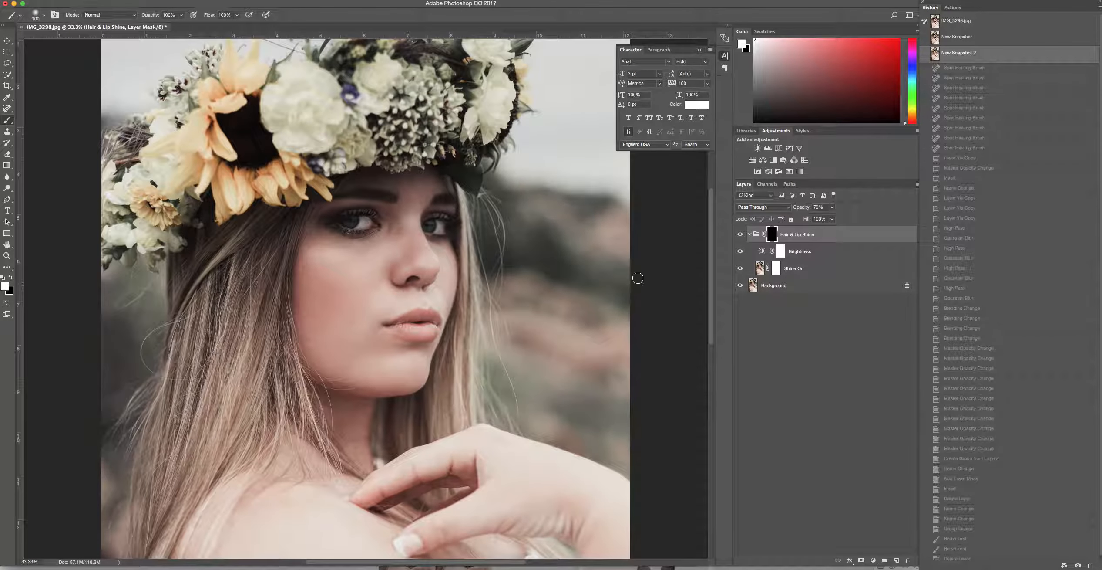
left_click(956, 22)
left_click(953, 7)
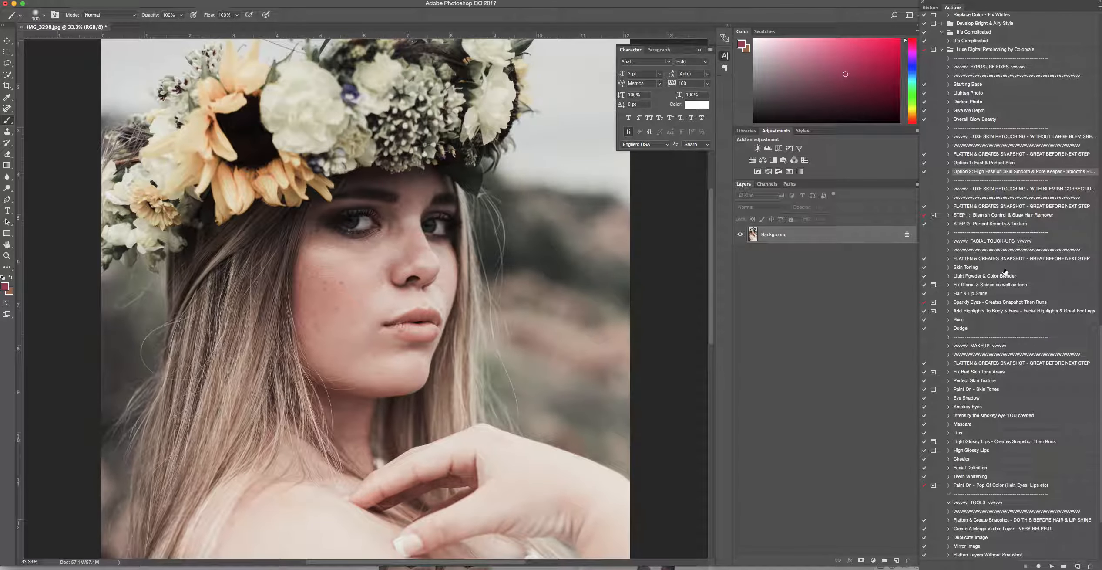
Run the FLATTEN & CREATES SNAPSHOT action of the blemish-correction section and name the snapshot "Before Skin"
scroll(988, 137, "down", 3)
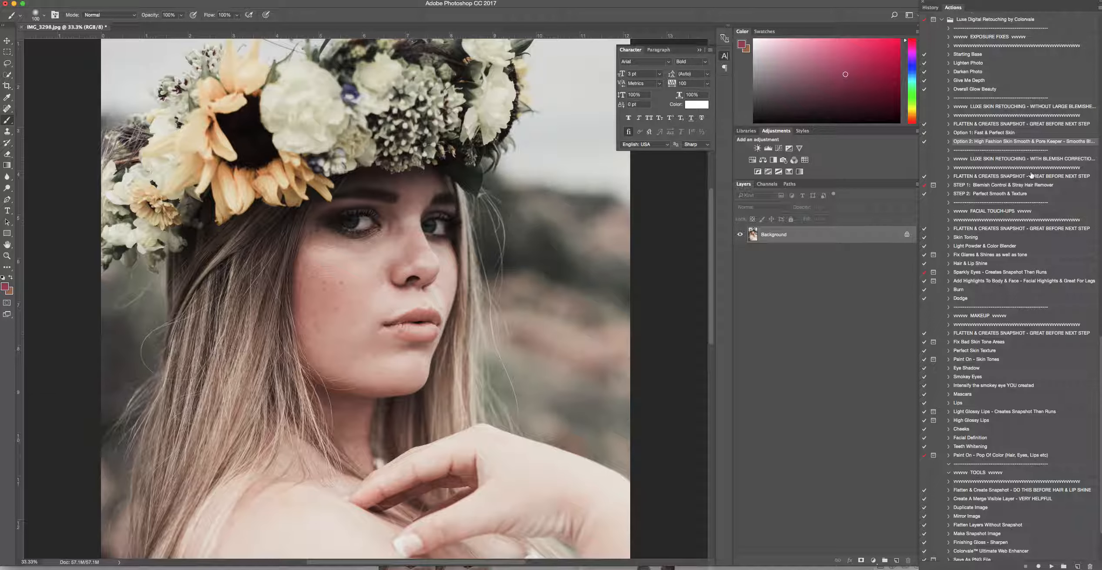
left_click(994, 176)
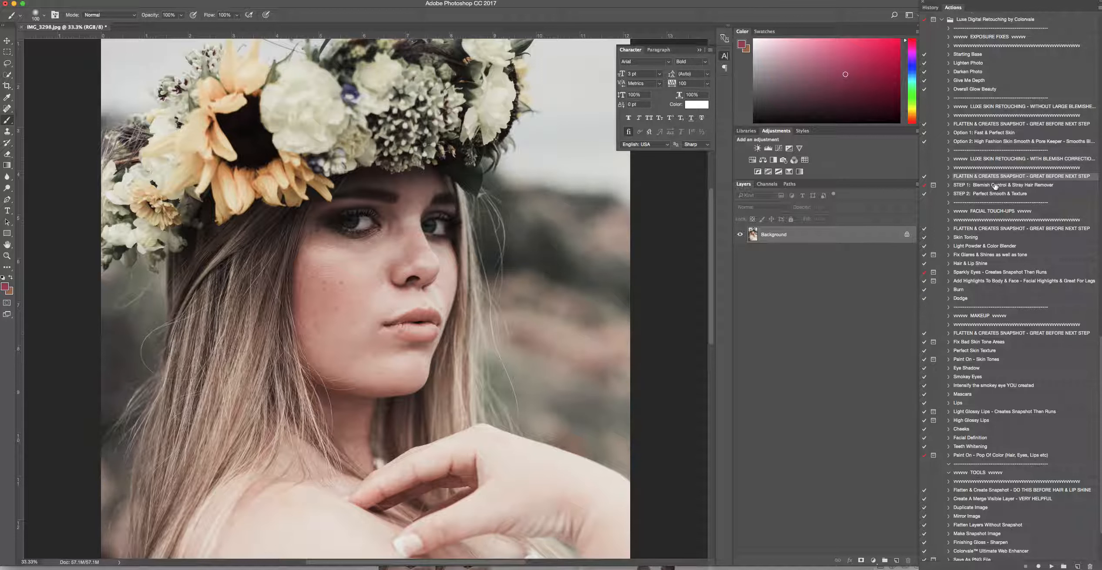
left_click(1052, 565)
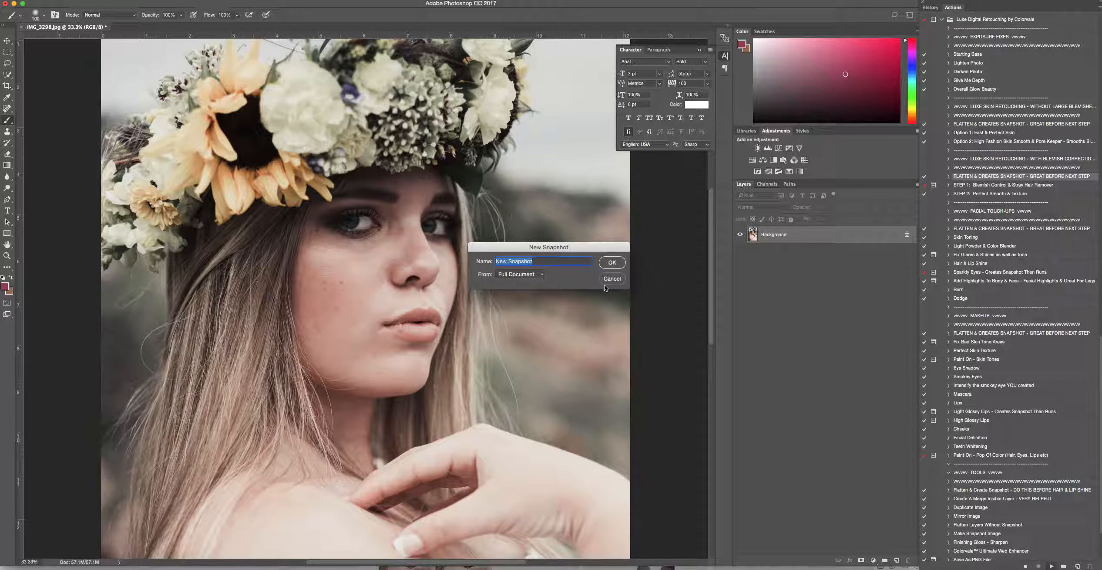
type("Before Skin")
key("Return")
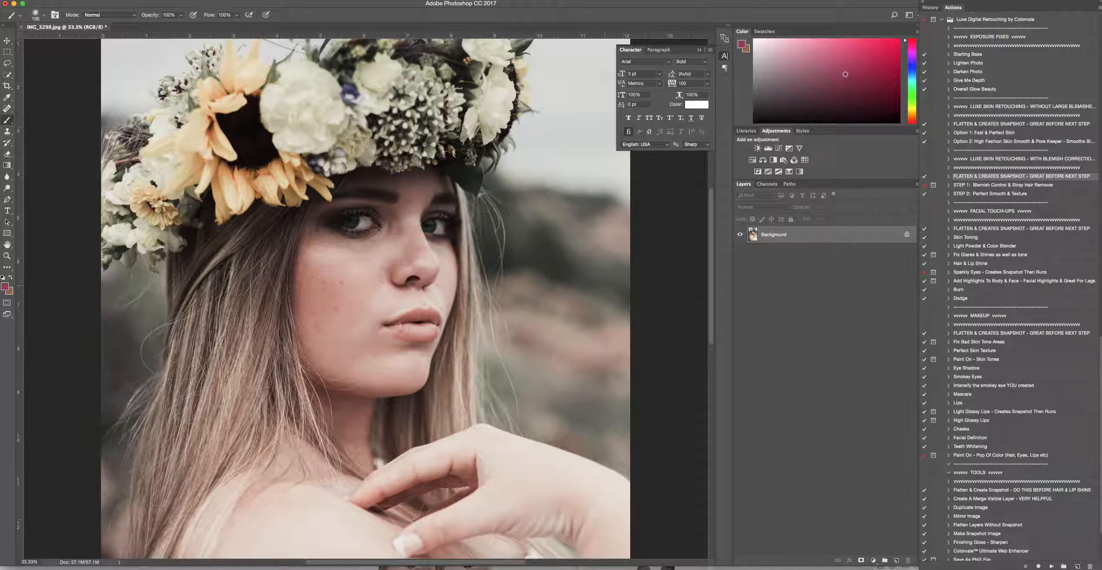
Run the STEP 1: Blemish Control & Stray Hair Remover action and continue past its healing brush instructions
left_click(991, 186)
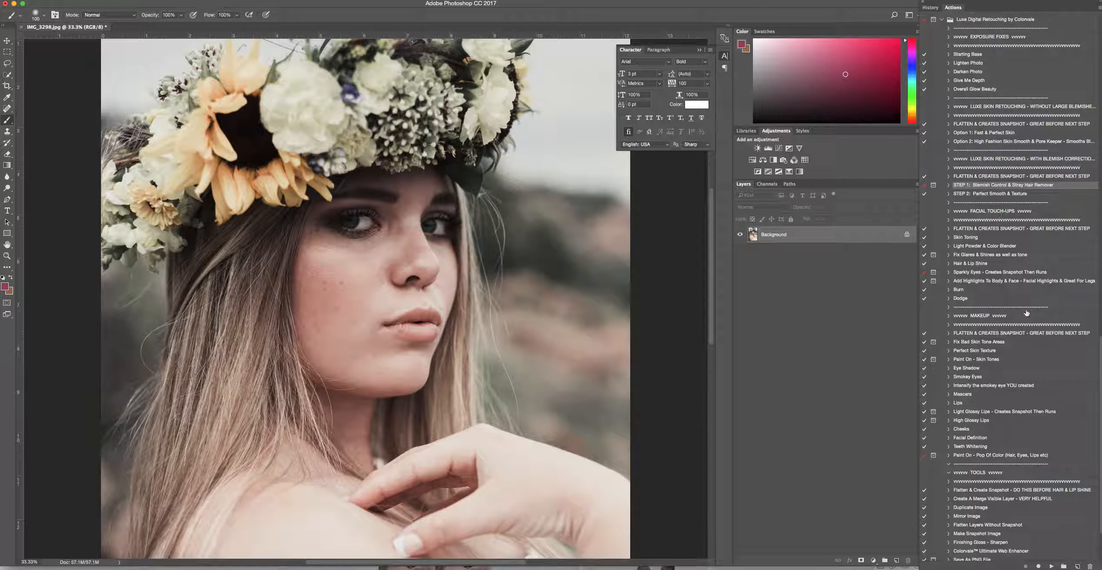
left_click(1052, 565)
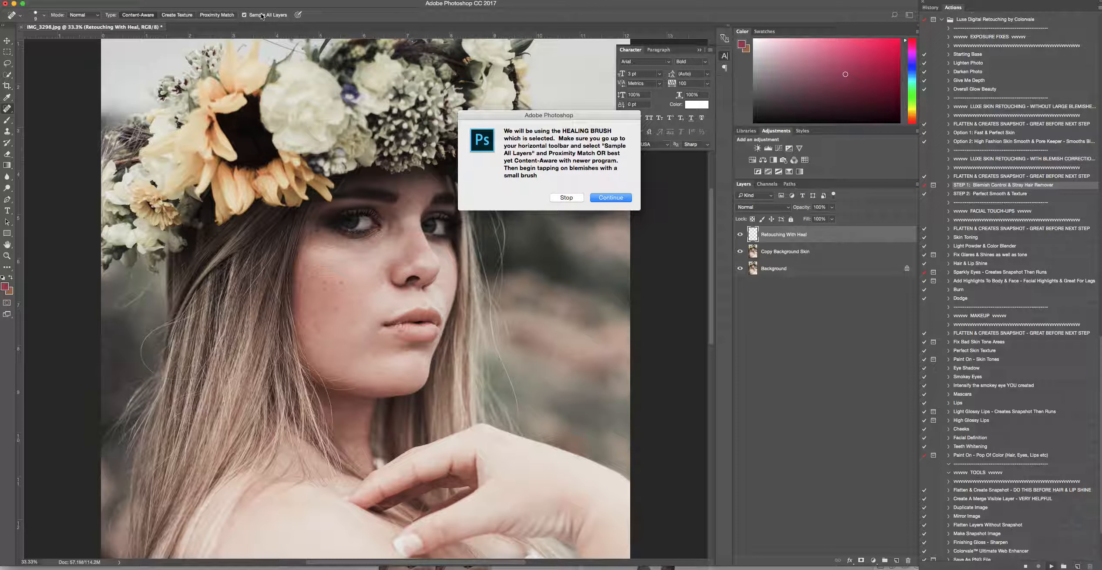
left_click(616, 199)
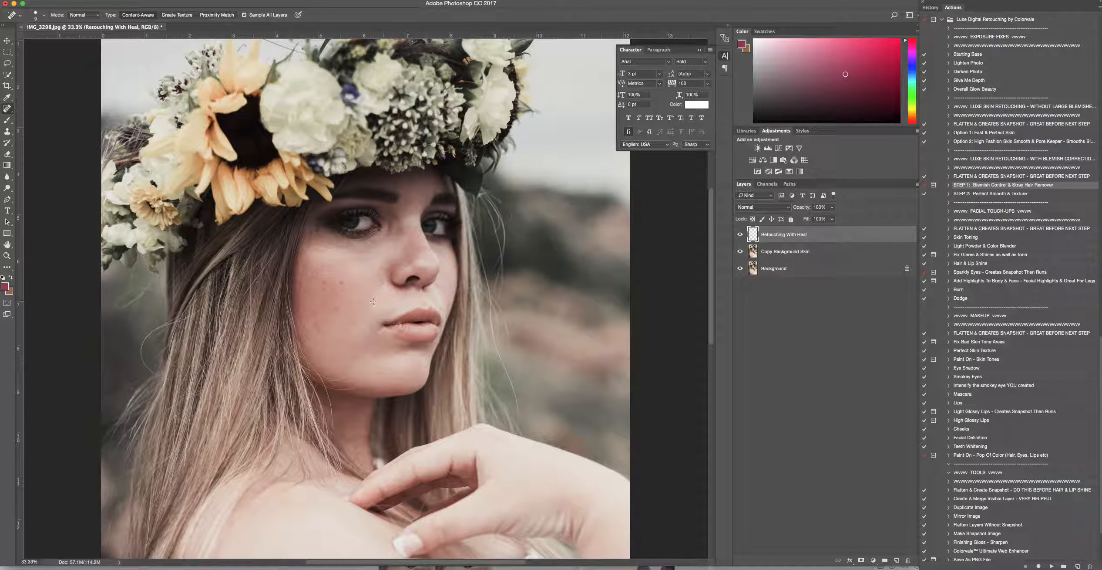
Enlarge the Spot Healing Brush and heal the dark spots and blemishes on the cheek, up to the side of the nose
scroll(373, 300, "up", 2)
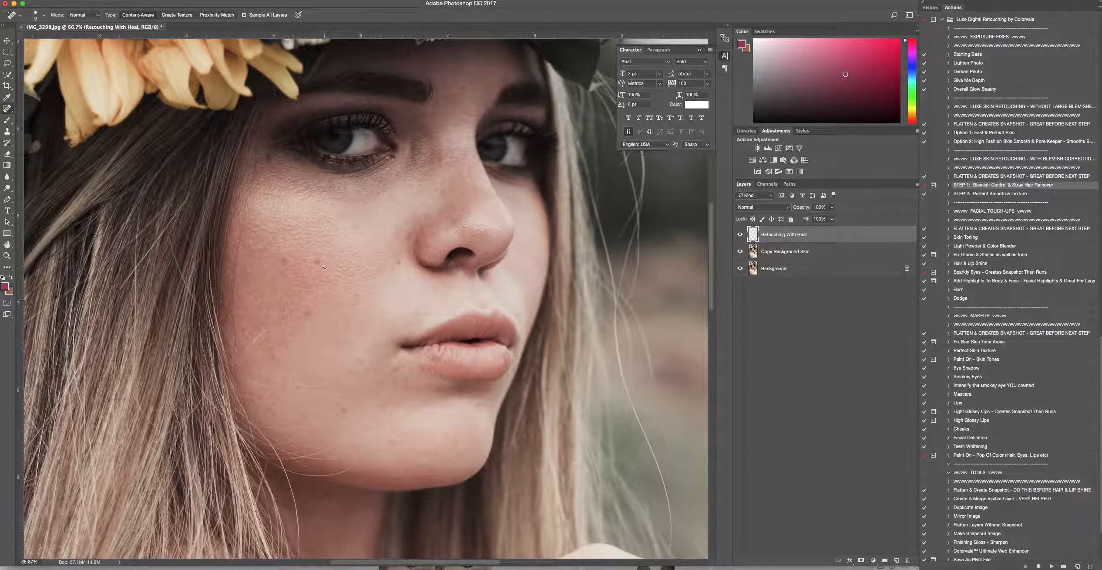
key("bracketright")
key("bracketright")
key("bracketright")
key("bracketright")
key("bracketright")
left_click(317, 262)
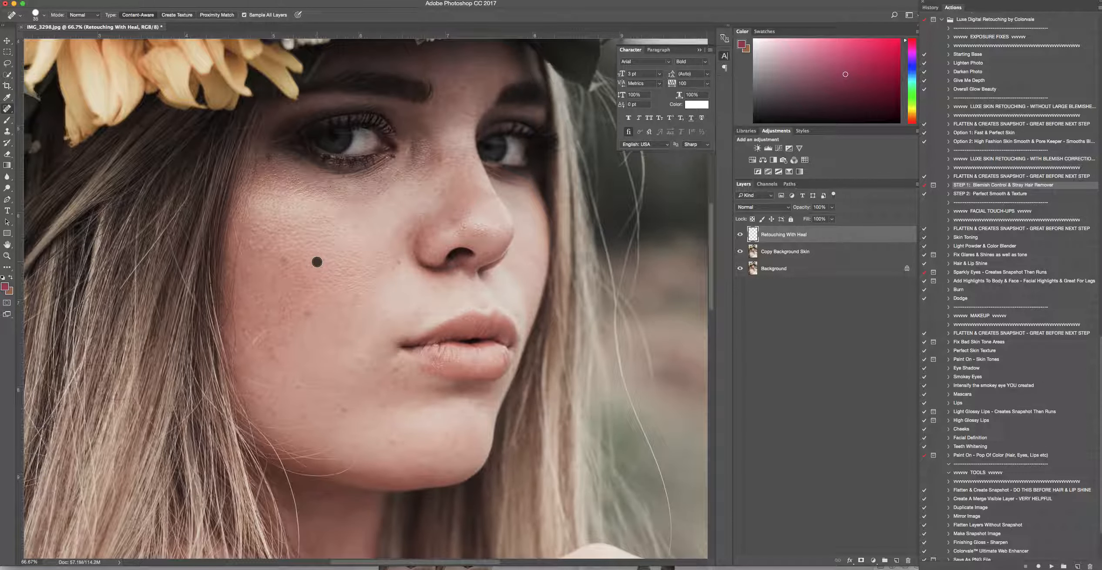
left_click(359, 298)
left_click(284, 259)
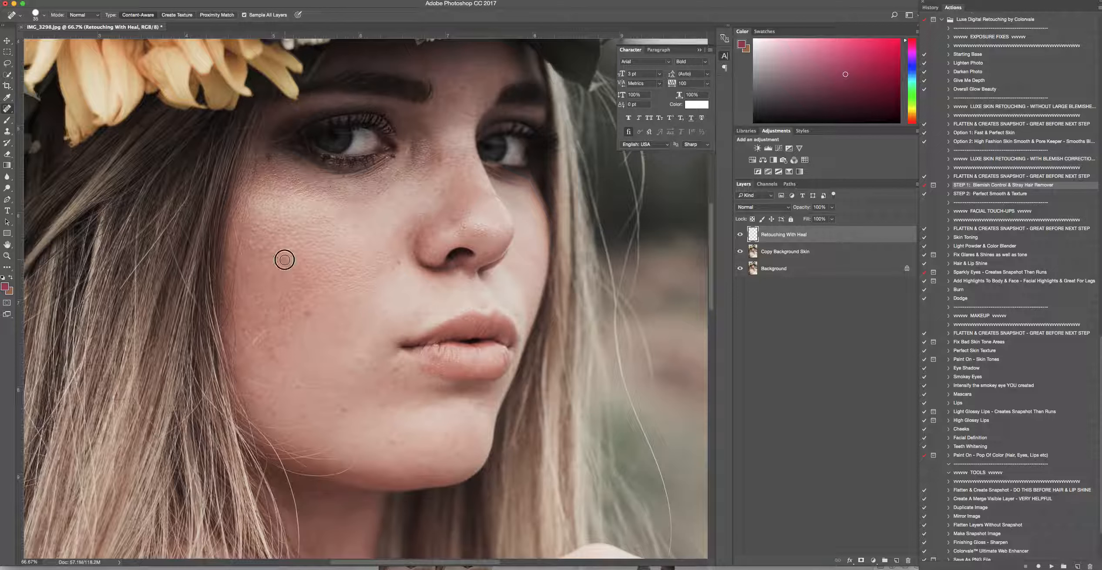
left_click(307, 314)
left_click(395, 262)
left_click(380, 238)
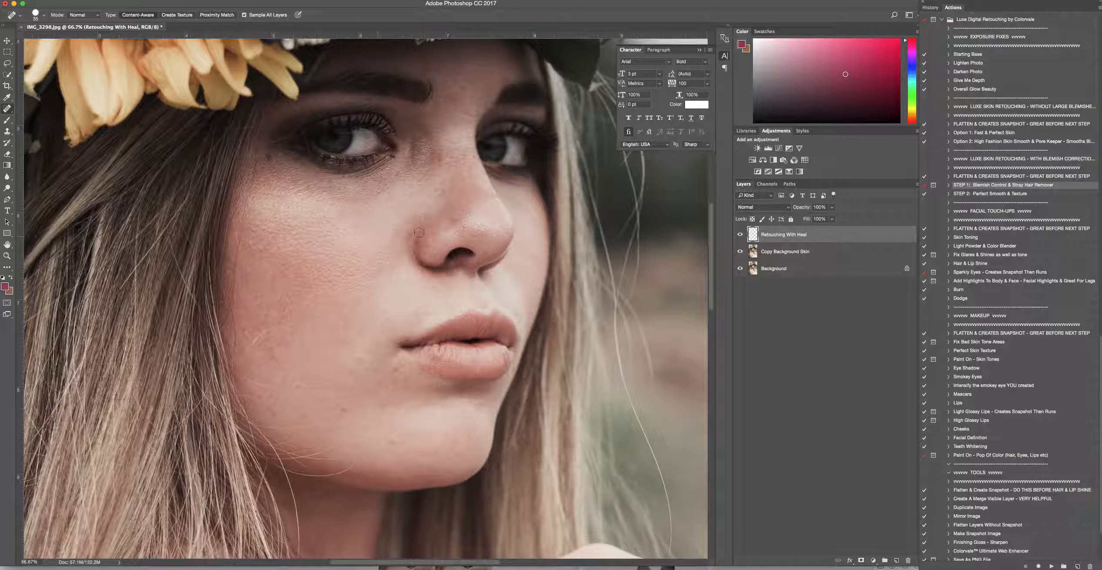
Spot-heal the blemishes on the nose, the chin and the skin around the corner of the mouth
left_click(454, 220)
left_click(344, 409)
left_click(391, 440)
left_click(405, 389)
left_click(406, 381)
left_click(388, 367)
left_click(354, 370)
left_click(385, 407)
left_click(303, 415)
Spot-heal the remaining small blemishes on the nose tip, nose bridge, forehead and temple
left_click(461, 225)
left_click(485, 235)
left_click(488, 224)
left_click(494, 235)
left_click(454, 169)
left_click(463, 88)
left_click(268, 155)
Shrink the healing brush and remove the tiny specks under the eye, beside the nose and on the upper cheek
scroll(330, 208, "up", 6)
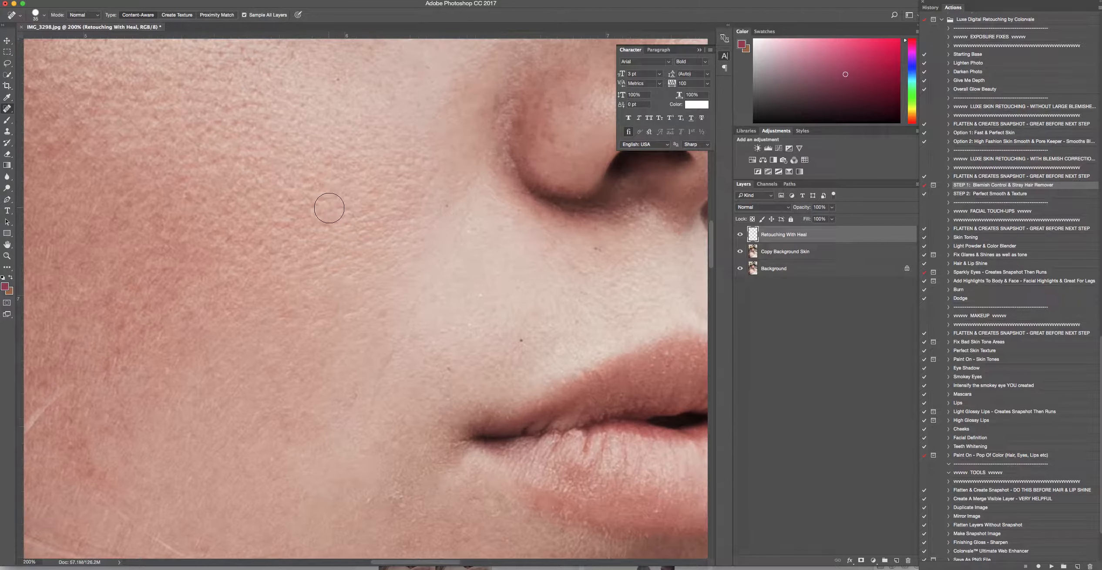
scroll(329, 208, "up", 5)
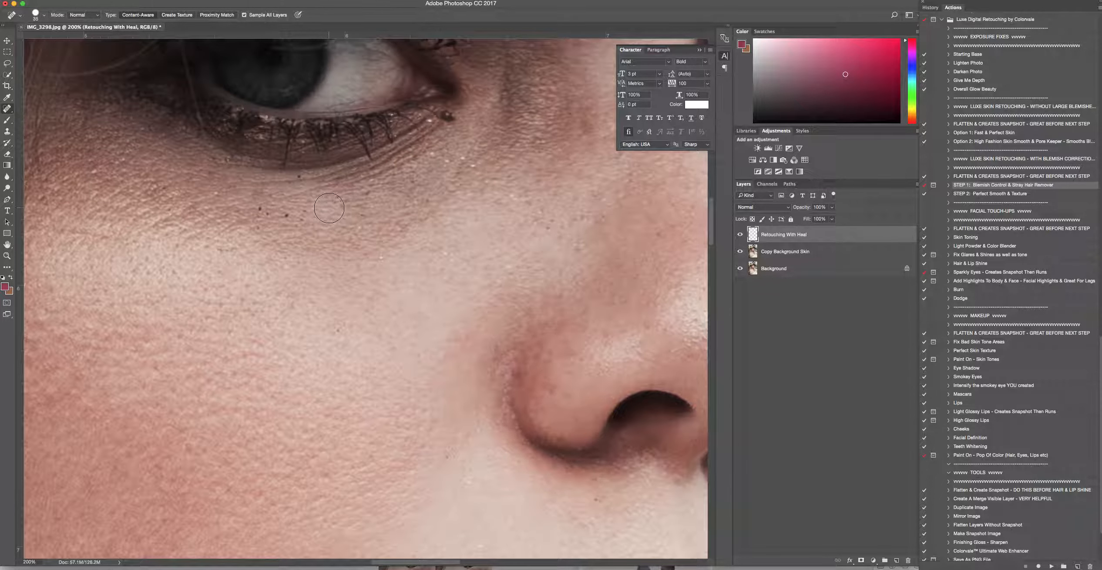
key("bracketleft")
key("bracketleft")
key("bracketleft")
key("bracketleft")
key("bracketleft")
key("bracketleft")
key("bracketleft")
left_click(268, 214)
left_click(288, 215)
left_click(304, 212)
left_click(300, 177)
left_click(505, 174)
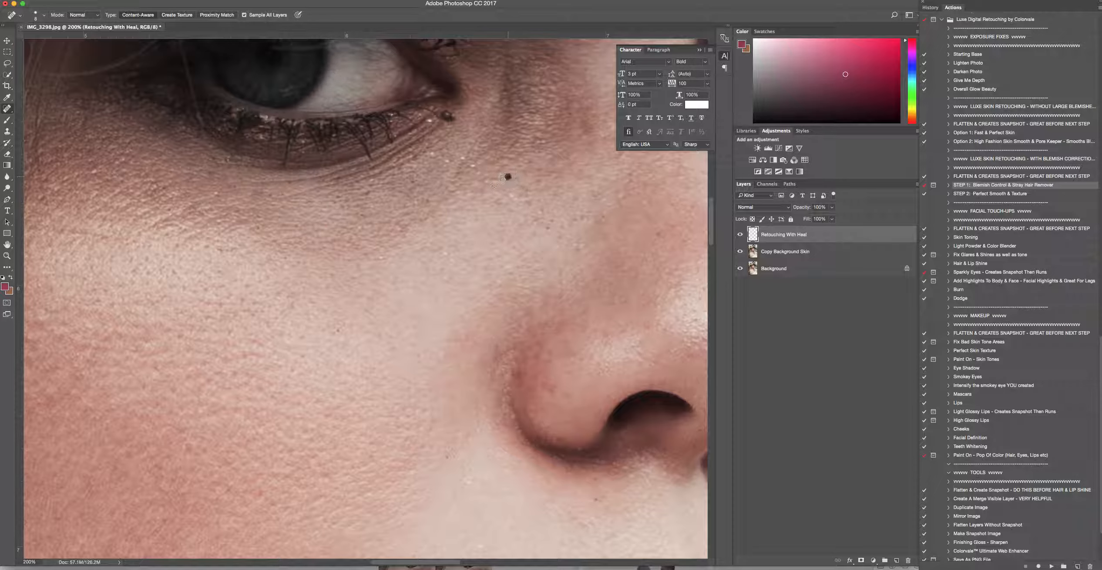
left_click(381, 258)
left_click(351, 259)
left_click(258, 228)
left_click(257, 216)
left_click(339, 329)
Heal the cheek skin between the nose and the corner of the mouth, plus the dark spot above the lip
scroll(449, 456, "down", 5)
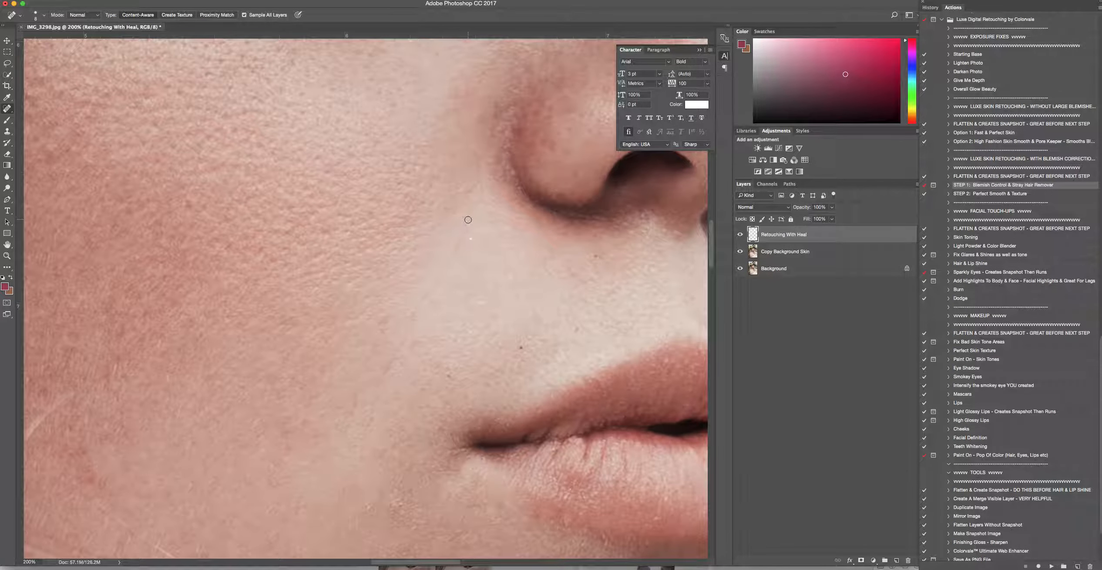
mouse_move(469, 219)
left_mouse_down()
mouse_move(378, 385)
mouse_move(368, 437)
left_mouse_up()
left_click_drag(361, 398, 351, 423)
left_click(521, 347)
Enlarge the healing brush slightly and paint over the short light stray hair on the outer cheek near the hairline
scroll(523, 348, "left", 10)
scroll(522, 348, "down", 1)
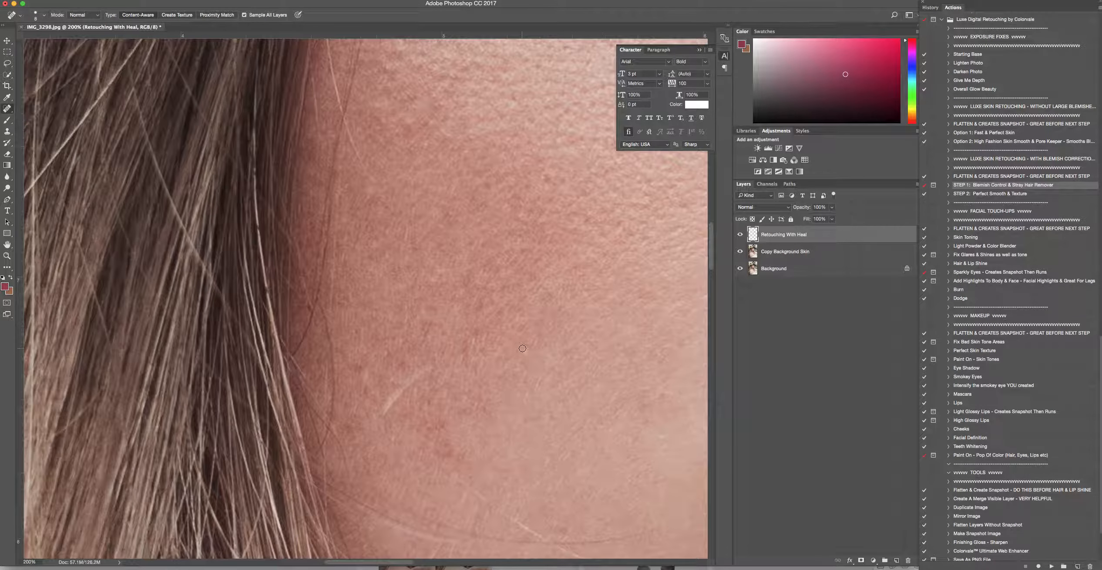
scroll(523, 348, "left", 3)
scroll(523, 348, "down", 3)
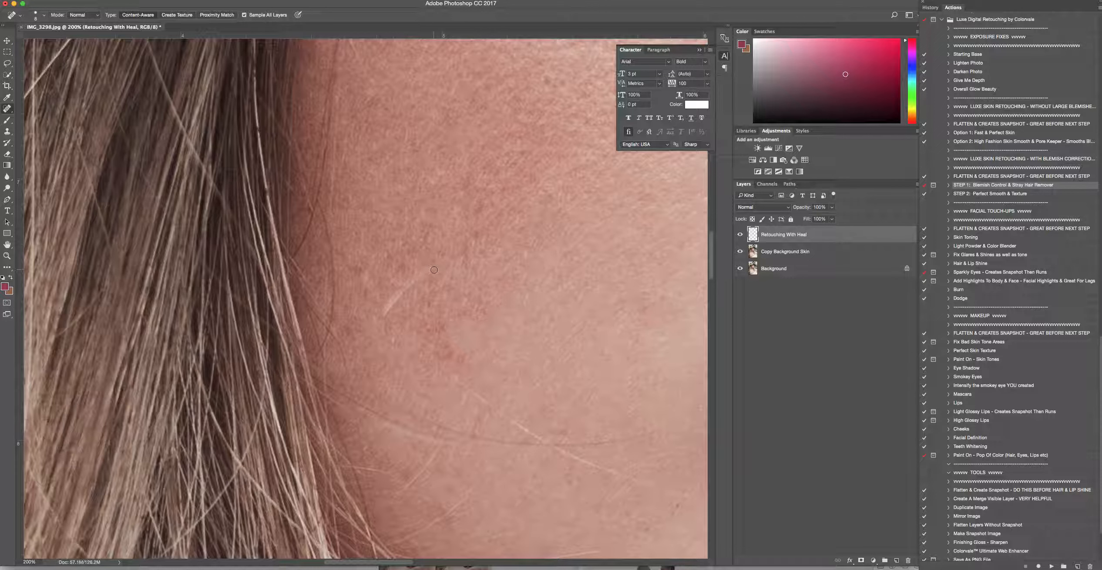
scroll(433, 268, "left", 2)
key("bracketright")
key("bracketright")
mouse_move(445, 268)
left_mouse_down()
mouse_move(408, 291)
mouse_move(398, 314)
left_mouse_up()
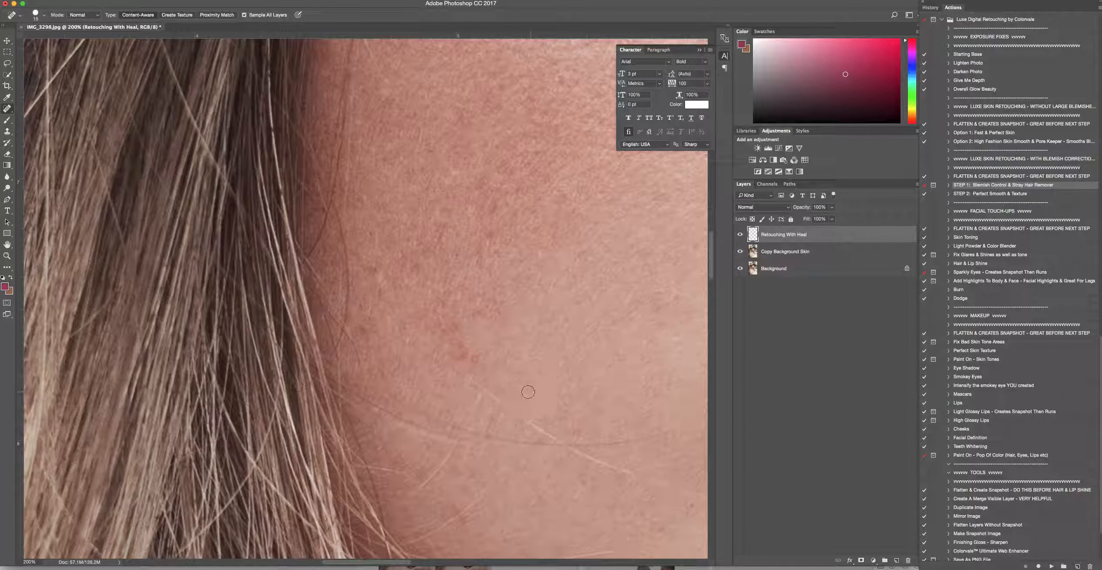
Shrink the healing brush and paint over the red marks and stray light hair on the lower cheek
key("bracketleft")
key("bracketleft")
key("bracketleft")
mouse_move(446, 355)
left_mouse_down()
mouse_move(505, 414)
mouse_move(566, 442)
left_mouse_up()
scroll(544, 391, "down", 5)
scroll(544, 391, "right", 2)
scroll(544, 391, "up", 2)
scroll(543, 391, "right", 1)
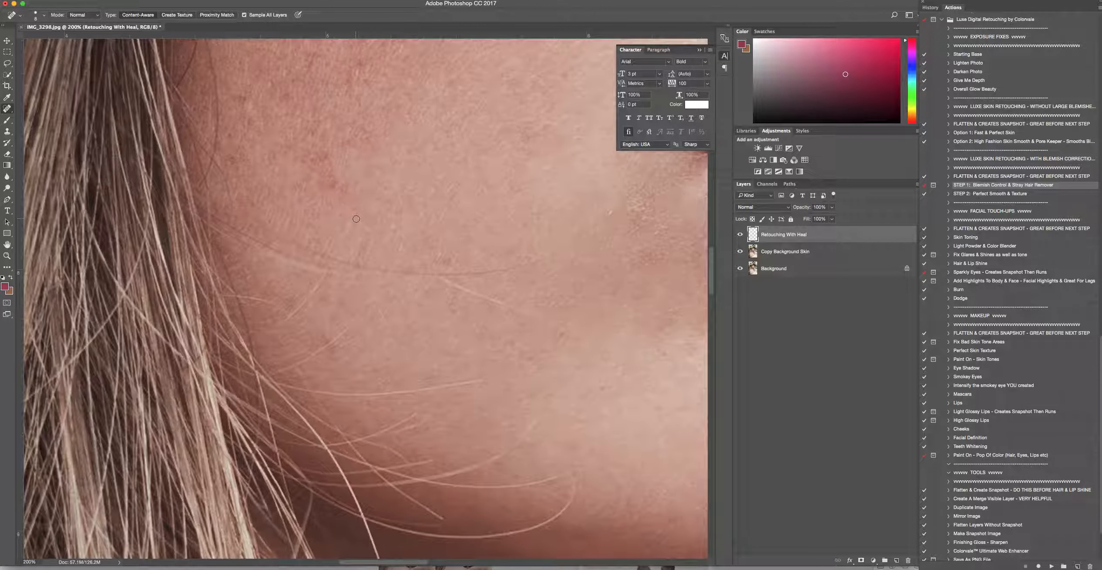
left_click_drag(355, 218, 368, 229)
Keep the Retouching With Heal layer on top and heal the thin stray hair crossing the lower cheek
key("super+bracketleft")
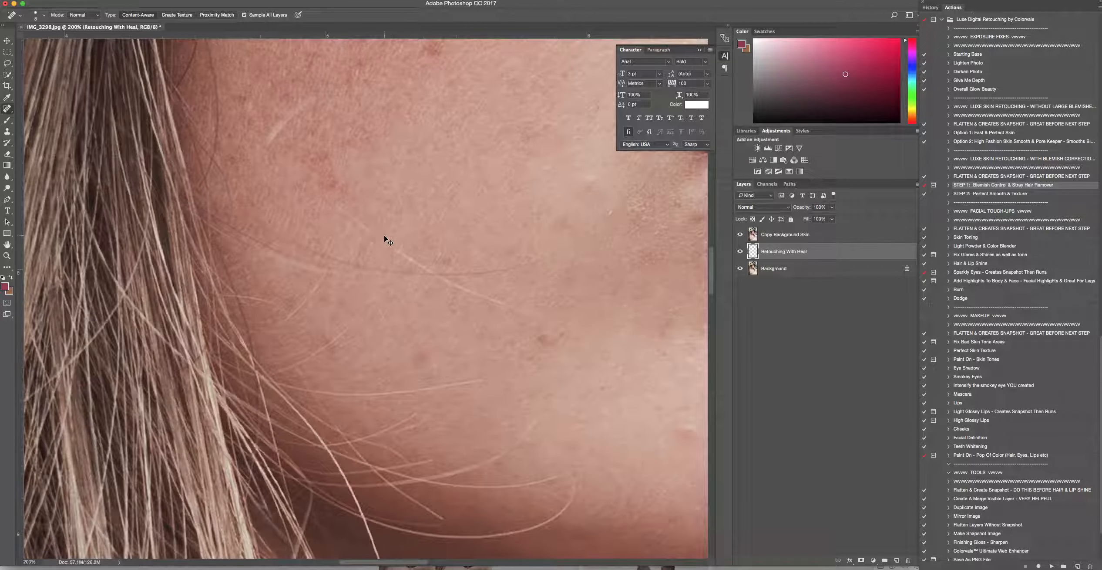
key("super+bracketright")
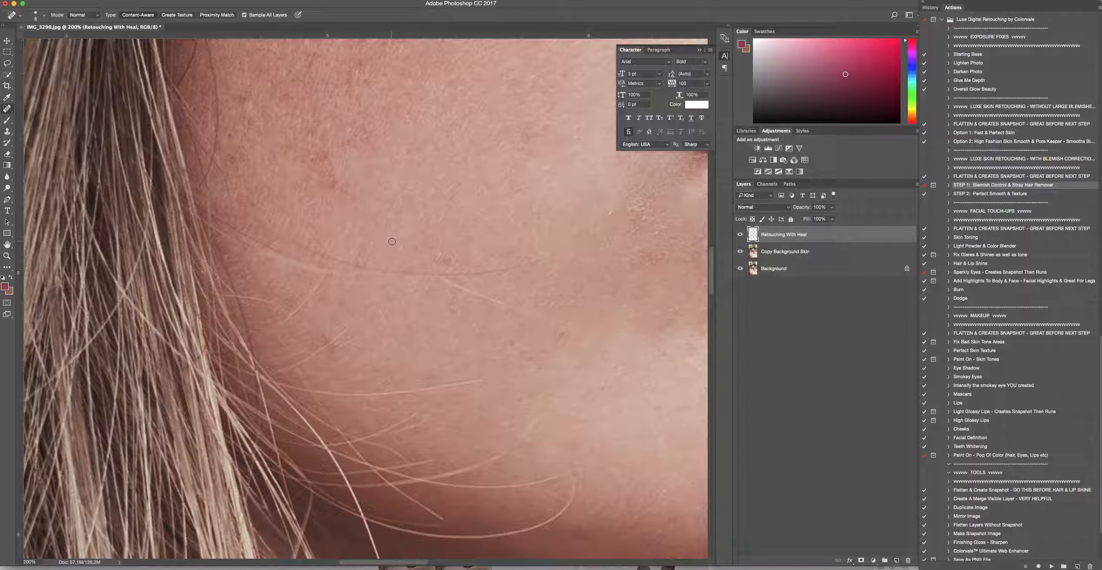
key("super+minus")
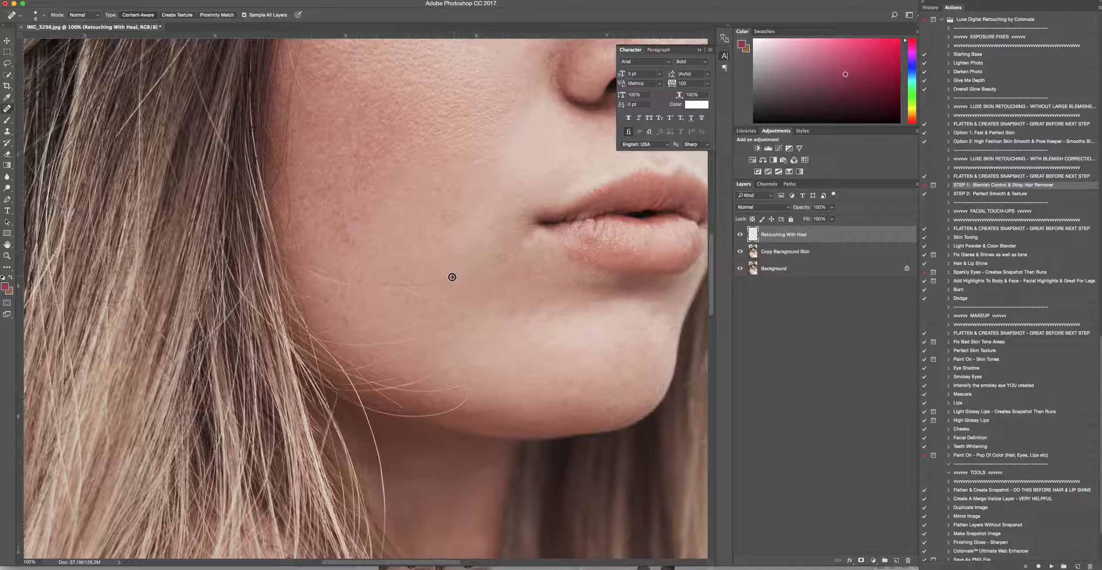
mouse_move(455, 276)
left_mouse_down()
mouse_move(359, 282)
mouse_move(314, 258)
mouse_move(340, 274)
mouse_move(411, 278)
left_mouse_up()
mouse_move(410, 277)
left_mouse_down()
mouse_move(348, 279)
mouse_move(476, 313)
mouse_move(387, 281)
mouse_move(327, 279)
left_mouse_up()
Enlarge the healing brush to 50 px and spot-heal the remaining uneven patches on the cheek
scroll(579, 324, "right", 10)
scroll(579, 324, "up", 4)
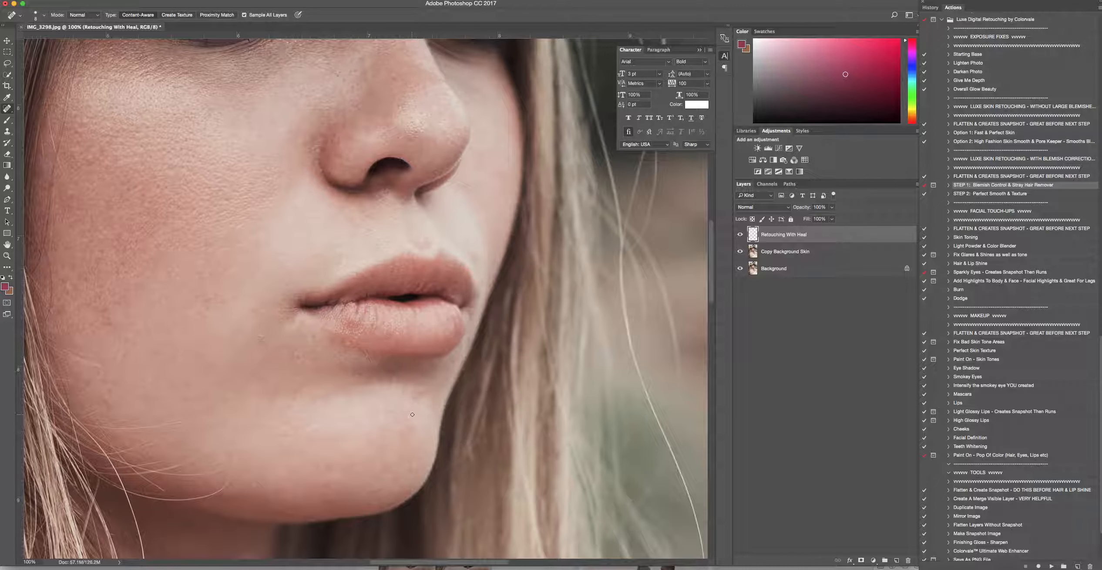
key("super+minus")
key("super+minus")
key("super+minus")
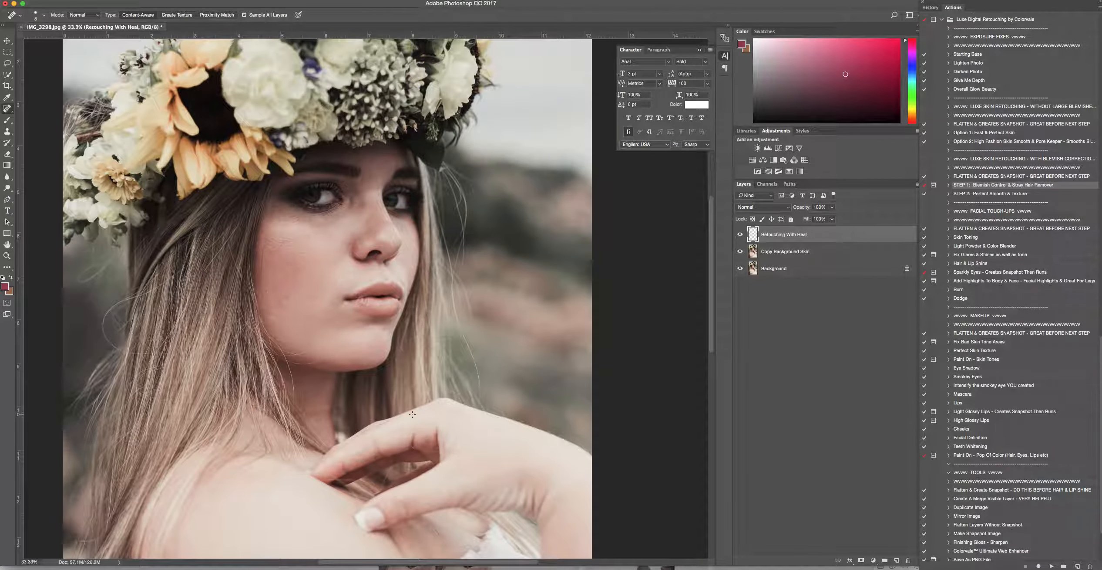
left_click(284, 305)
key("]")
left_click(280, 301)
left_click(284, 300)
left_click(311, 298)
left_click(322, 269)
left_click(316, 278)
Run the FLATTEN & CREATES SNAPSHOT action above Option 1 and name the snapshot "After Blemish Removal"
left_click(960, 195)
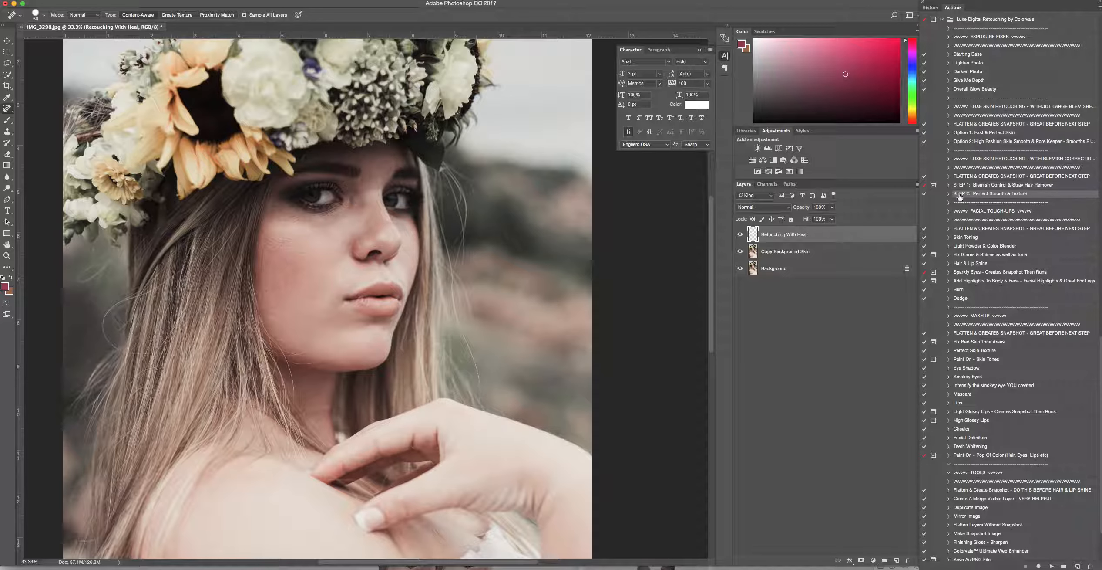
left_click(994, 144)
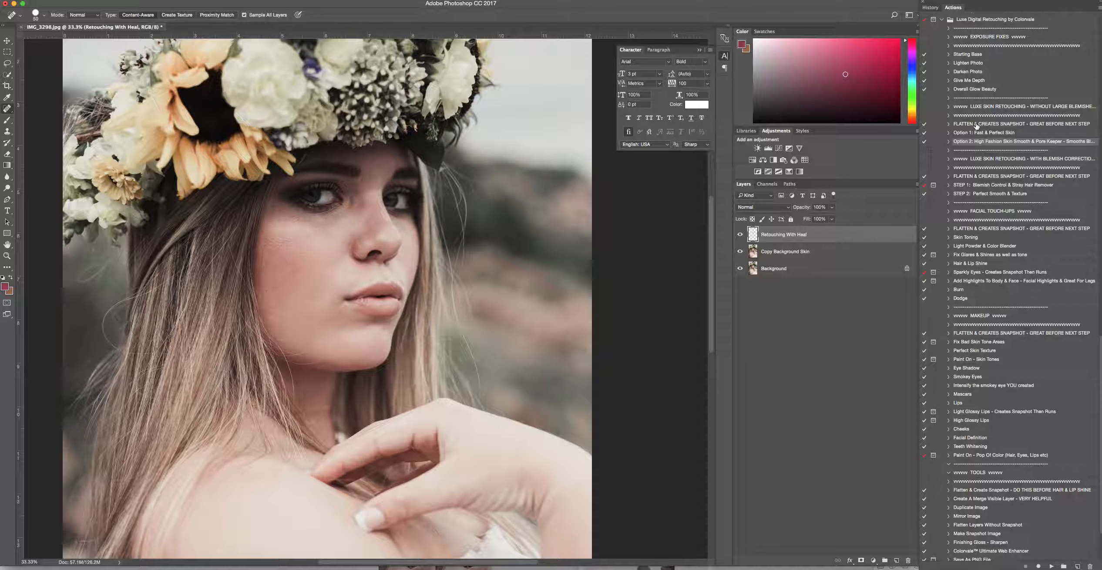
left_click(1001, 125)
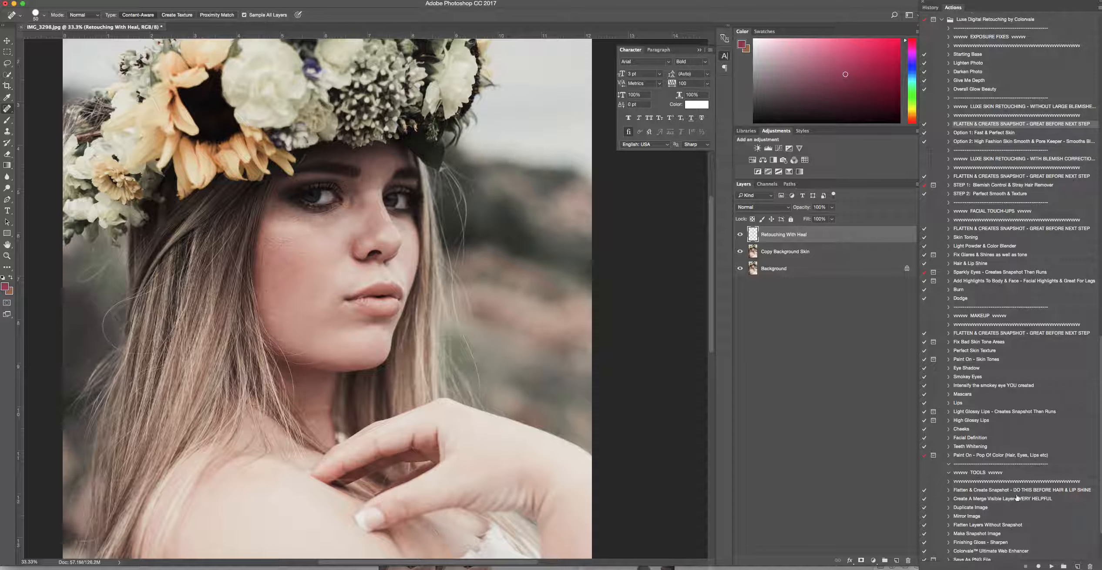
left_click(1052, 565)
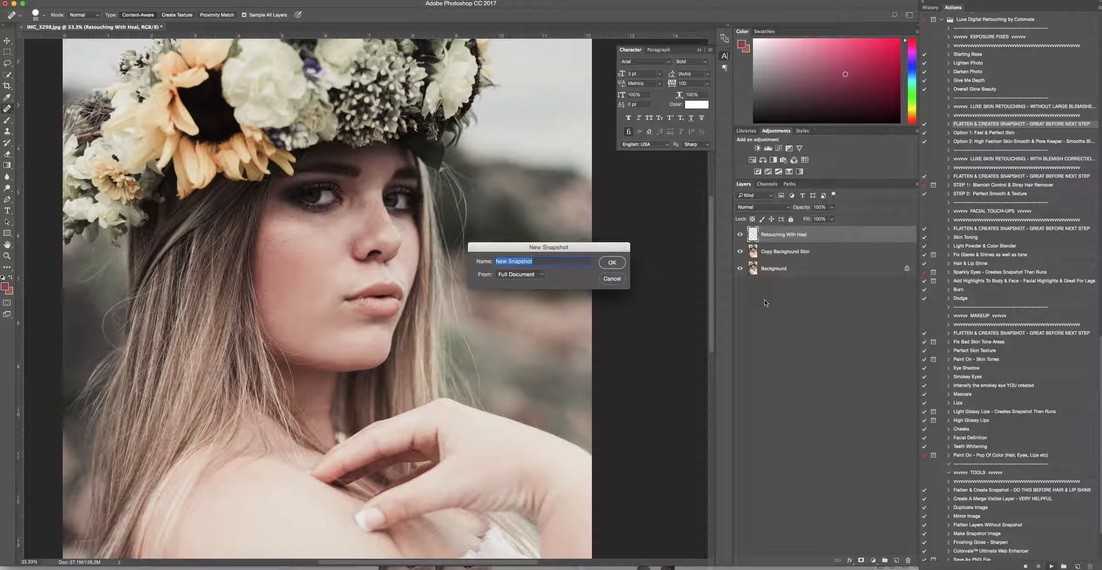
type("After Blemish Removal")
key("Return")
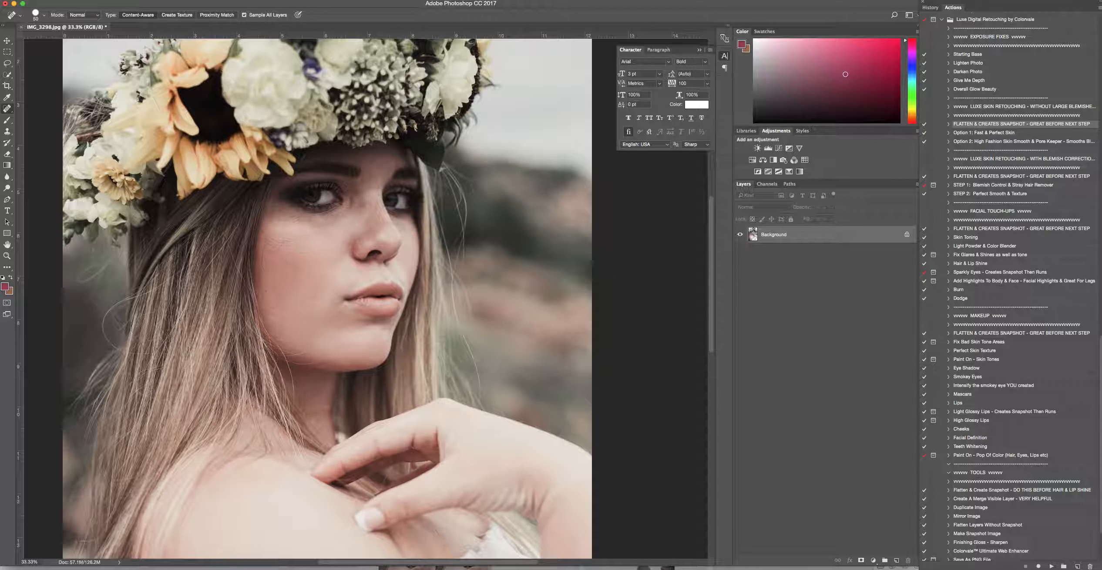
Run the Option 2: High Fashion Skin Smooth & Pore Keeper action on the flattened photo
left_click(991, 140)
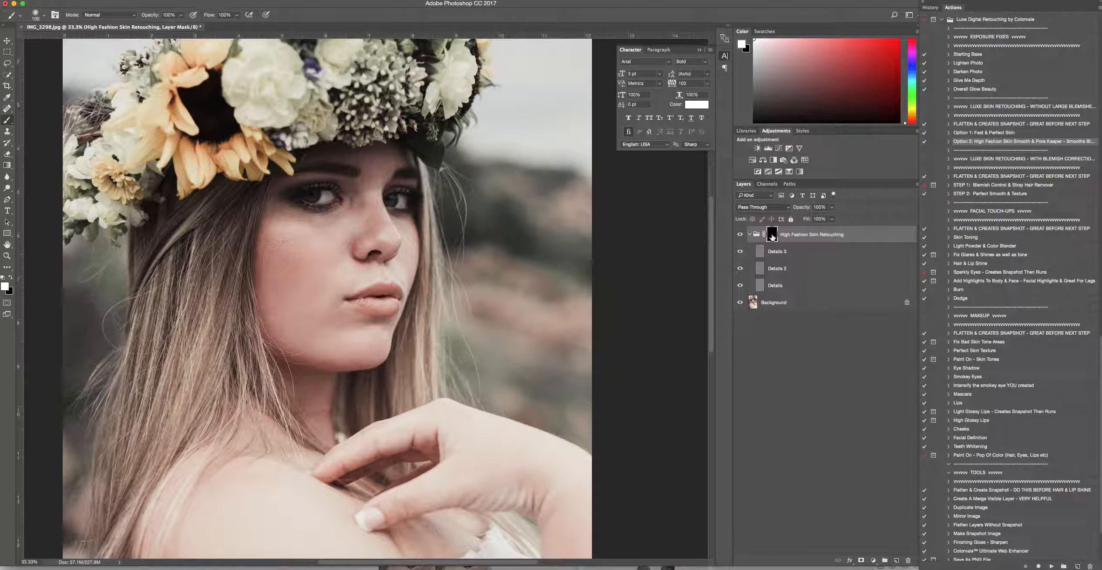
Paint the High Fashion Skin Retouching mask over the nearer cheek and jaw, enlarging the brush for the broad skin areas
mouse_move(350, 210)
left_mouse_down()
mouse_move(317, 226)
mouse_move(279, 216)
mouse_move(314, 230)
mouse_move(269, 227)
mouse_move(270, 295)
mouse_move(278, 231)
mouse_move(277, 284)
mouse_move(304, 235)
left_mouse_up()
key("bracketright")
key("bracketright")
key("bracketright")
key("bracketright")
key("bracketright")
mouse_move(287, 306)
left_mouse_down()
mouse_move(269, 289)
mouse_move(276, 316)
mouse_move(304, 333)
mouse_move(363, 340)
mouse_move(331, 310)
mouse_move(354, 344)
mouse_move(373, 346)
mouse_move(316, 335)
left_mouse_up()
Reveal the smoothing around the upper lip, nose and far cheek with a smaller brush, and on the chin at 50% brush opacity
key("bracketleft")
key("bracketleft")
key("bracketleft")
mouse_move(369, 270)
left_mouse_down()
mouse_move(333, 293)
mouse_move(366, 270)
left_mouse_up()
mouse_move(380, 227)
left_mouse_down()
mouse_move(369, 241)
mouse_move(381, 235)
mouse_move(368, 192)
mouse_move(382, 161)
mouse_move(347, 214)
mouse_move(344, 261)
mouse_move(344, 236)
mouse_move(362, 267)
mouse_move(353, 266)
mouse_move(403, 272)
mouse_move(404, 221)
left_mouse_up()
key("5")
left_click_drag(386, 330, 370, 332)
Display the mask overlay and paint in the missed skin beside the nose, under the eye and on both cheeks
key("super+equal")
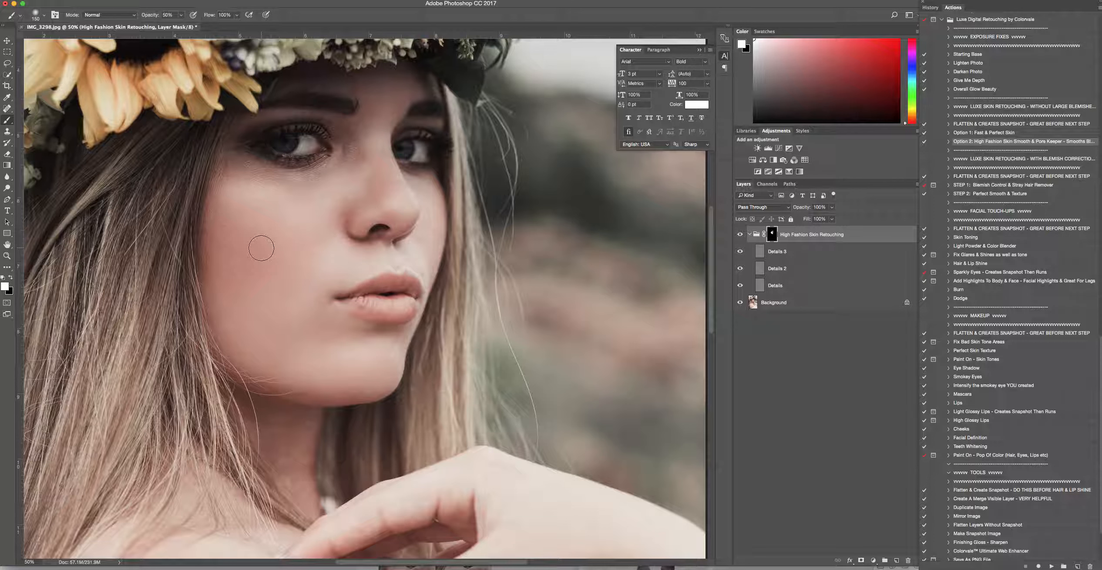
key("backslash")
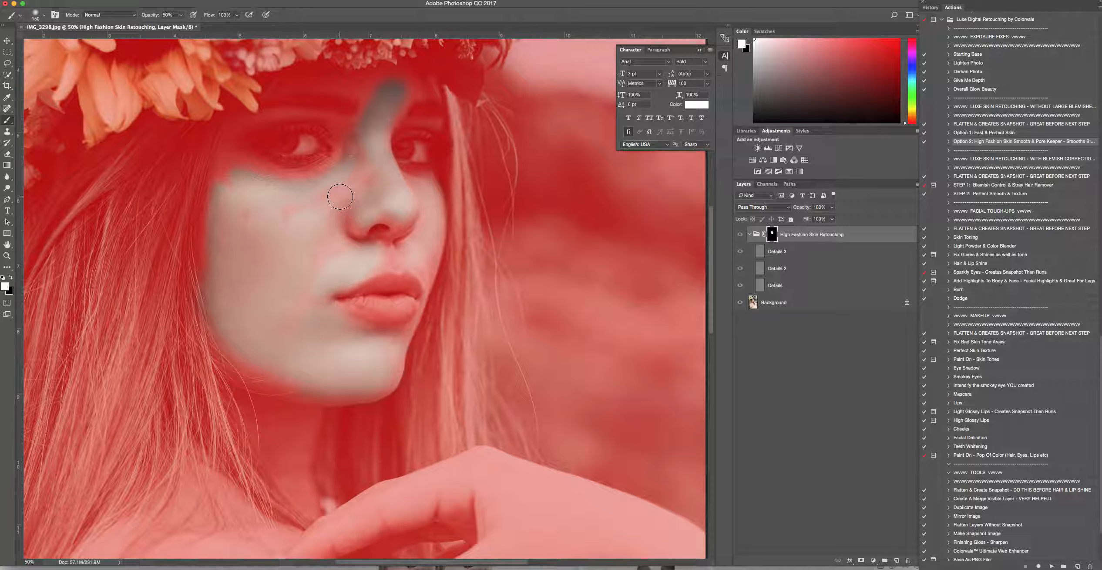
mouse_move(320, 197)
left_mouse_down()
mouse_move(295, 208)
mouse_move(347, 185)
mouse_move(323, 209)
mouse_move(272, 221)
mouse_move(342, 183)
mouse_move(367, 183)
mouse_move(354, 146)
mouse_move(371, 176)
mouse_move(334, 201)
left_mouse_up()
mouse_move(321, 246)
left_mouse_down()
mouse_move(285, 335)
mouse_move(310, 281)
mouse_move(251, 265)
mouse_move(254, 210)
mouse_move(232, 256)
mouse_move(225, 173)
mouse_move(239, 195)
mouse_move(241, 158)
mouse_move(232, 188)
mouse_move(241, 165)
mouse_move(298, 184)
mouse_move(333, 168)
mouse_move(272, 193)
mouse_move(253, 180)
left_mouse_up()
mouse_move(405, 216)
left_mouse_down()
mouse_move(418, 253)
mouse_move(402, 257)
mouse_move(421, 261)
mouse_move(430, 203)
mouse_move(423, 234)
left_mouse_up()
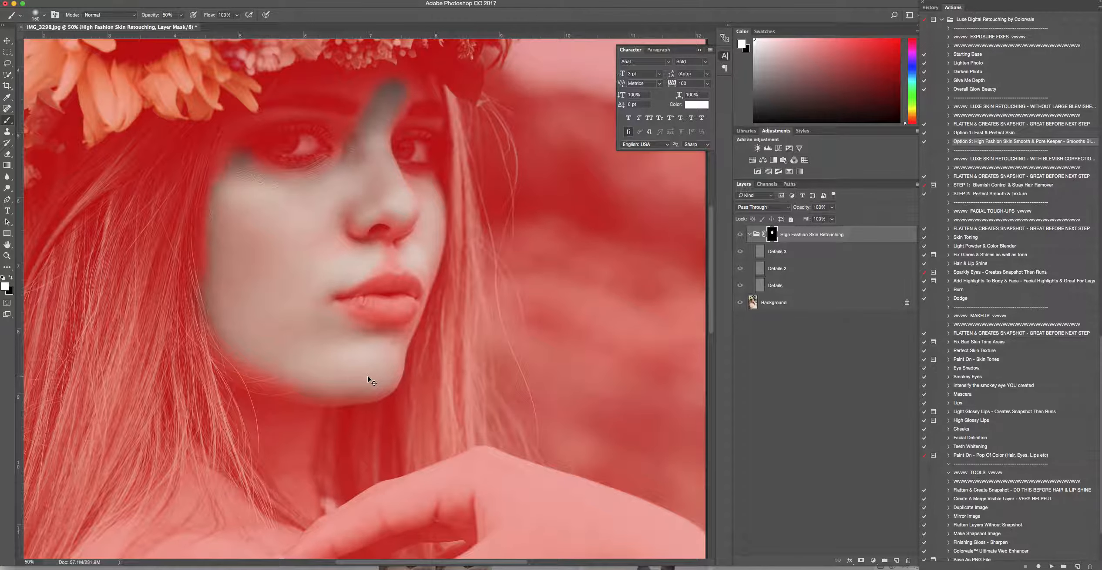
Enlarge the brush to 1300 px and paint the skin smoothing over the bare shoulder and upper arm
key("super+minus")
scroll(369, 377, "down", 6)
key("bracketright")
key("bracketright")
key("bracketright")
key("bracketright")
key("bracketright")
key("bracketright")
key("bracketright")
key("bracketright")
key("bracketright")
key("bracketright")
key("bracketright")
key("bracketright")
key("bracketright")
key("bracketright")
key("bracketright")
key("bracketright")
key("bracketright")
key("bracketright")
key("bracketright")
key("bracketright")
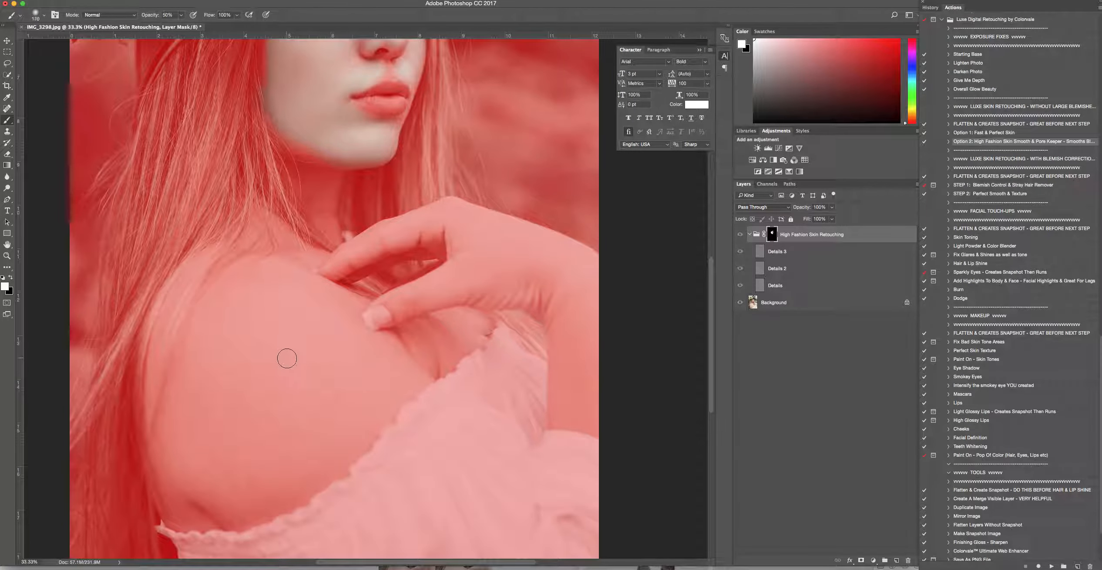
key("bracketright")
mouse_move(268, 319)
left_mouse_down()
mouse_move(211, 423)
mouse_move(245, 381)
mouse_move(306, 349)
mouse_move(219, 464)
mouse_move(366, 350)
left_mouse_up()
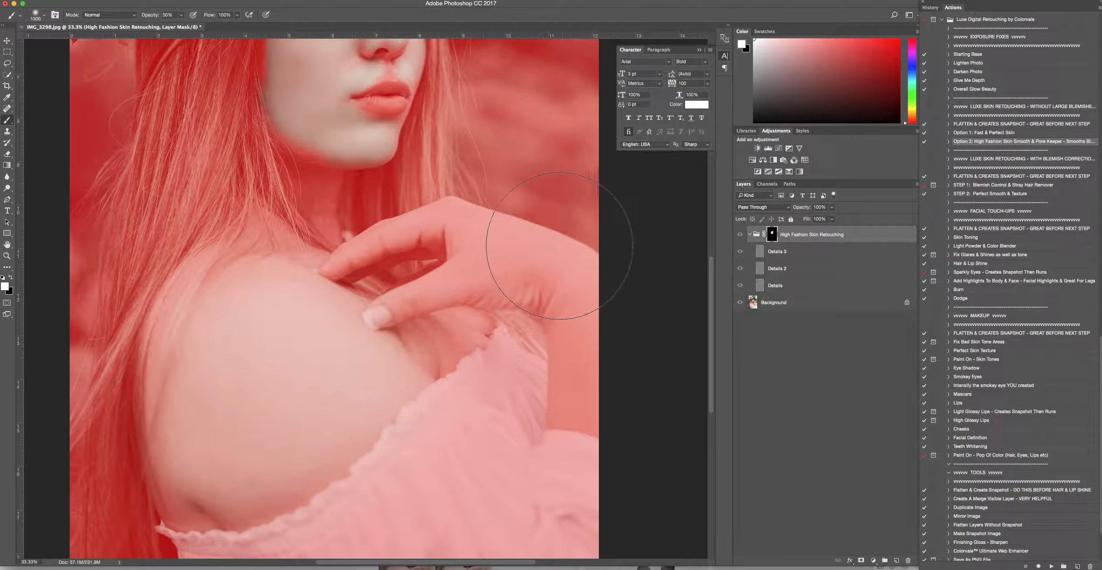
Paint the smoothing over the raised forearm, hand and fingers with progressively smaller brushes, and hide the mask overlay
key("bracketleft")
key("bracketleft")
key("bracketleft")
key("bracketleft")
key("bracketleft")
key("bracketleft")
key("bracketleft")
mouse_move(491, 249)
left_mouse_down()
mouse_move(546, 266)
mouse_move(571, 293)
mouse_move(588, 405)
left_mouse_up()
key("bracketleft")
key("bracketleft")
key("bracketleft")
key("bracketleft")
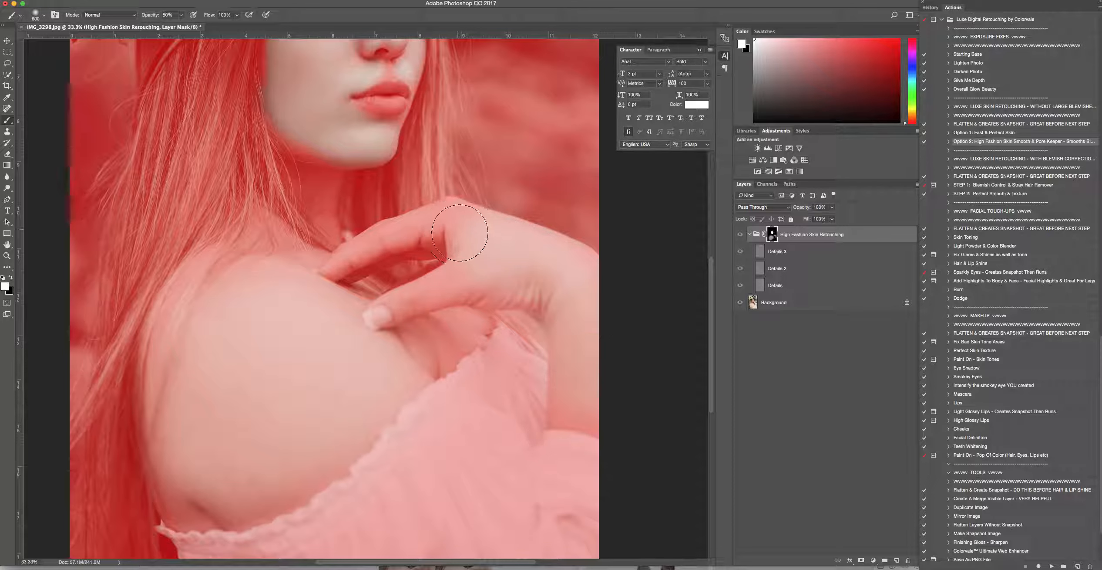
mouse_move(462, 222)
left_mouse_down()
mouse_move(337, 265)
mouse_move(438, 286)
mouse_move(388, 311)
left_mouse_up()
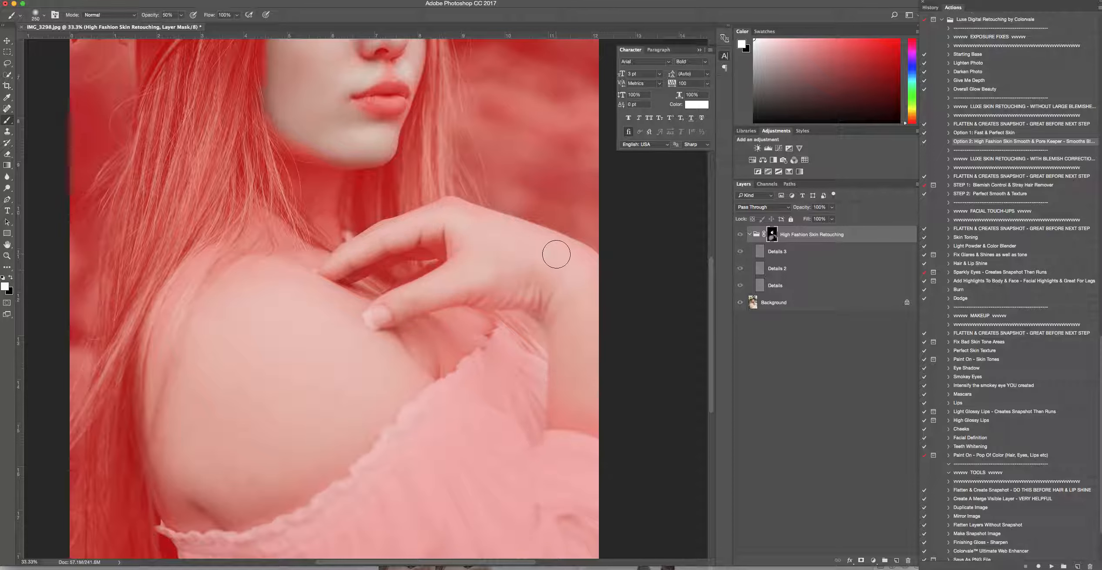
key("backslash")
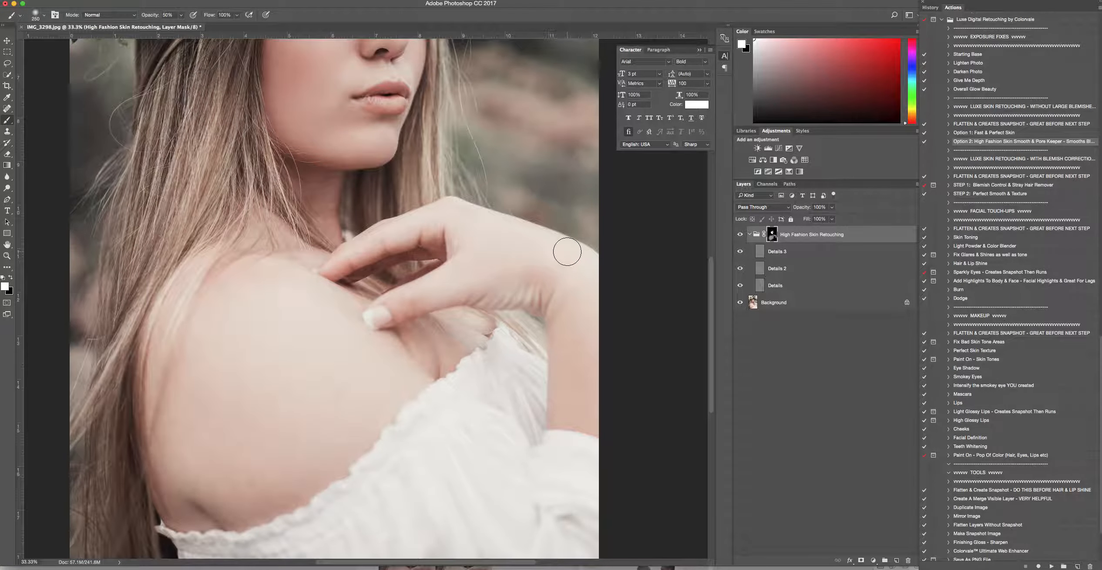
Lower the High Fashion Skin Retouching group's opacity to 77% and brush its mask across the under-eye area toward the nose bridge
scroll(567, 251, "up", 5)
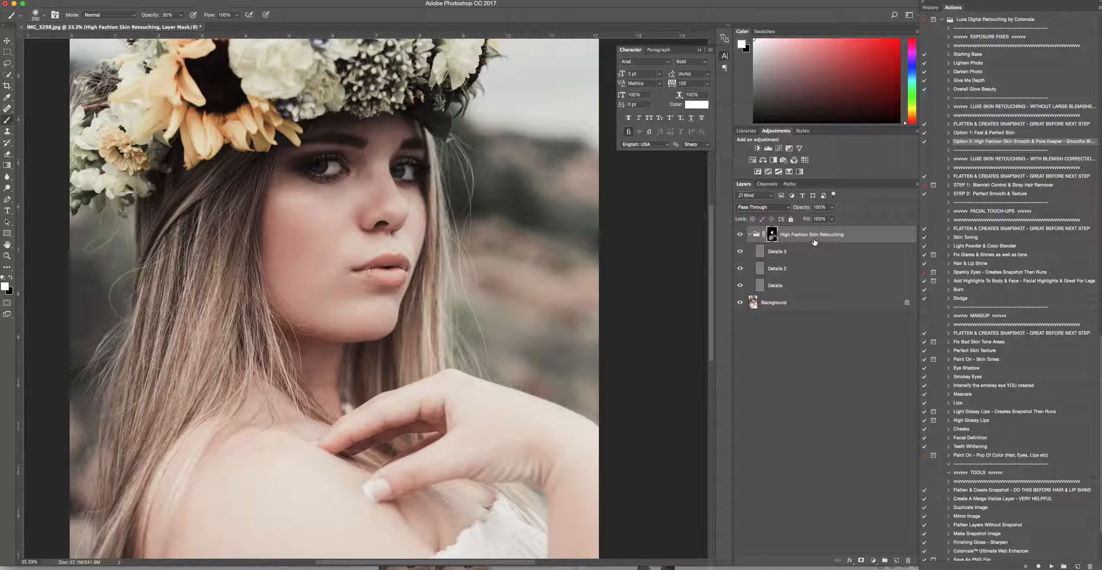
left_click(832, 208)
left_click_drag(832, 218, 820, 224)
left_click(770, 234)
mouse_move(290, 189)
left_mouse_down()
mouse_move(319, 207)
mouse_move(298, 198)
mouse_move(367, 178)
left_mouse_up()
Run the FLATTEN & CREATES SNAPSHOT action under FACIAL TOUCH-UPS and name the snapshot "After Skin Smoothing"
left_click(1004, 228)
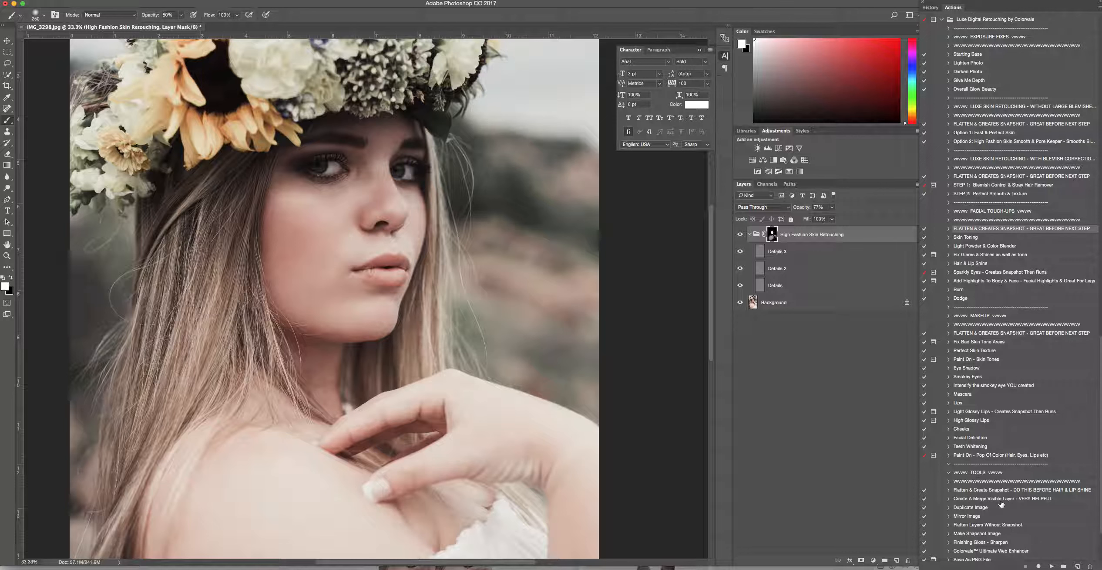
left_click(1052, 566)
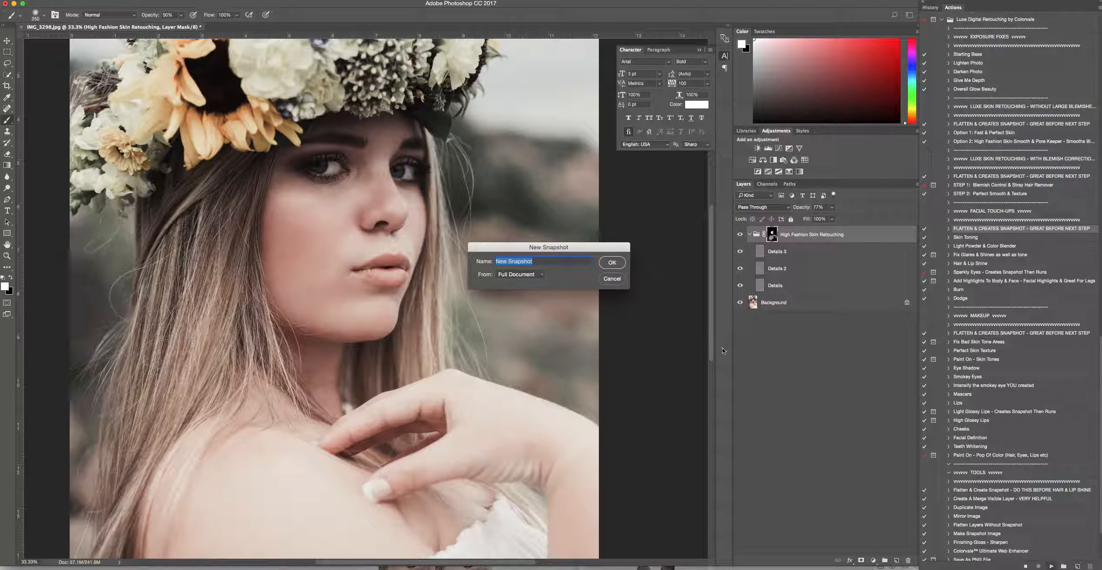
type("After Skin Smoothing")
key("Return")
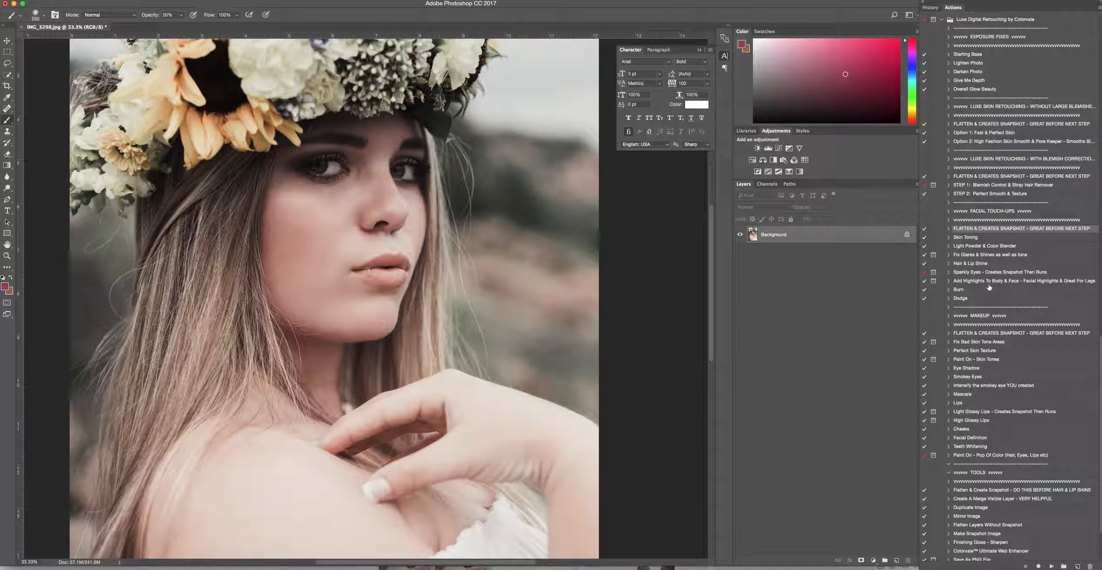
Run the Hair & Lip Shine action and paint its mask down the long hair above the shoulder with a 600 px brush
left_click(982, 263)
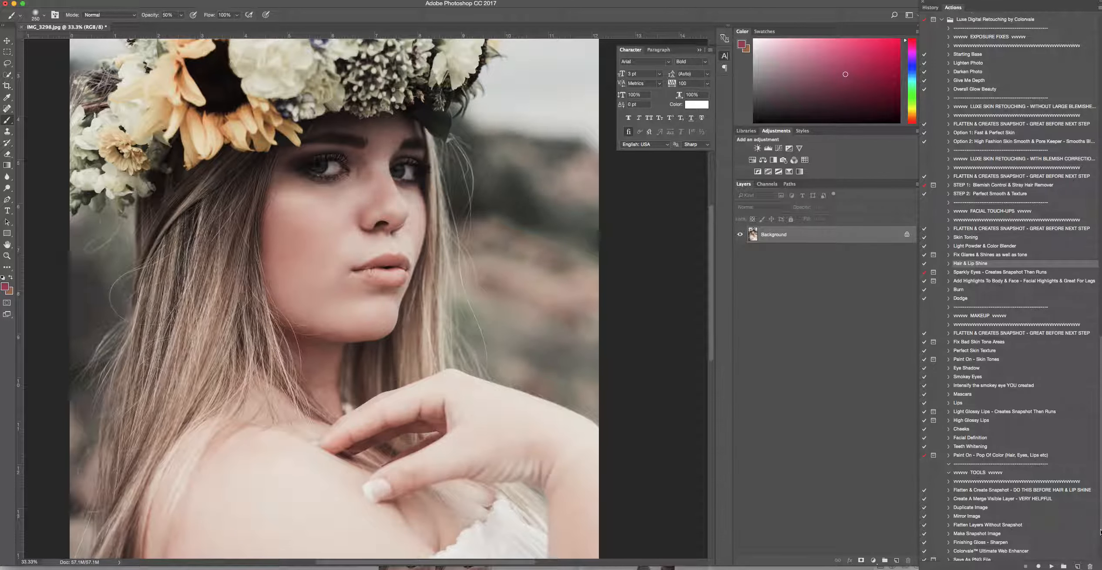
left_click(1052, 566)
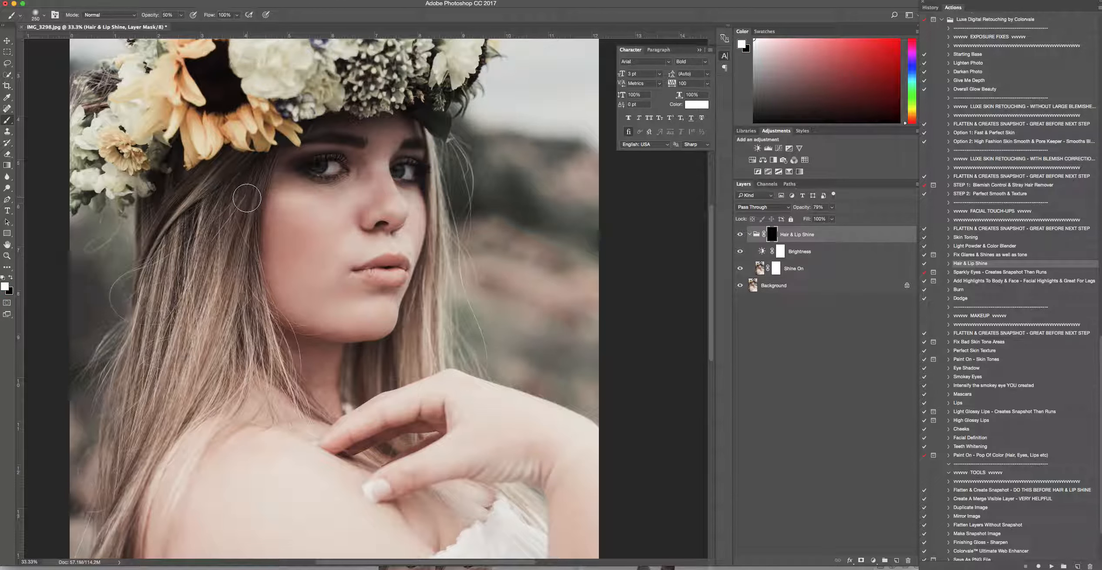
key("bracketright")
key("bracketright")
key("bracketright")
key("bracketright")
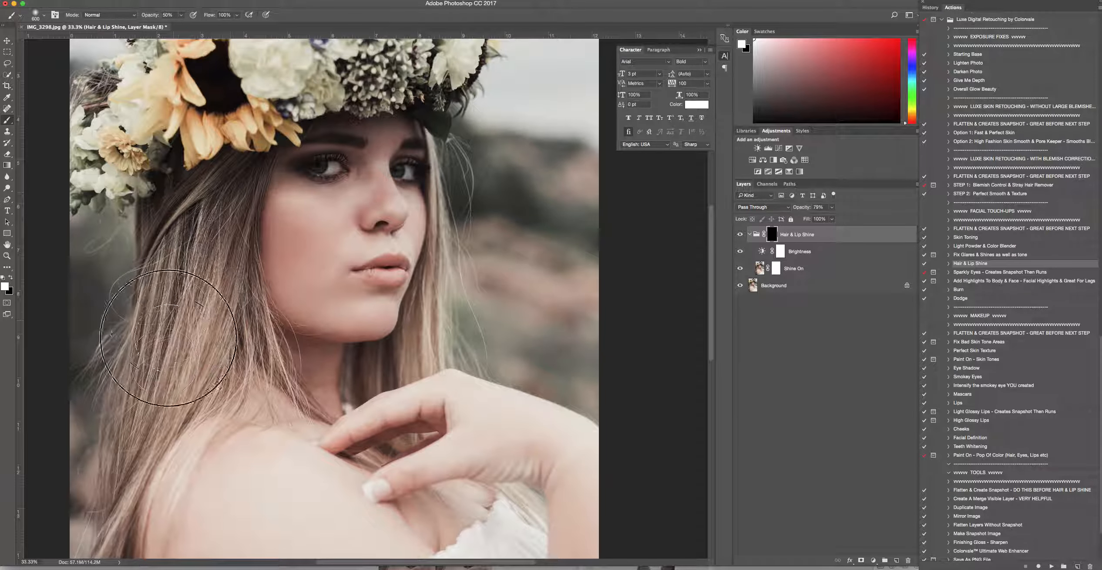
mouse_move(180, 347)
left_mouse_down()
mouse_move(126, 492)
mouse_move(125, 558)
left_mouse_up()
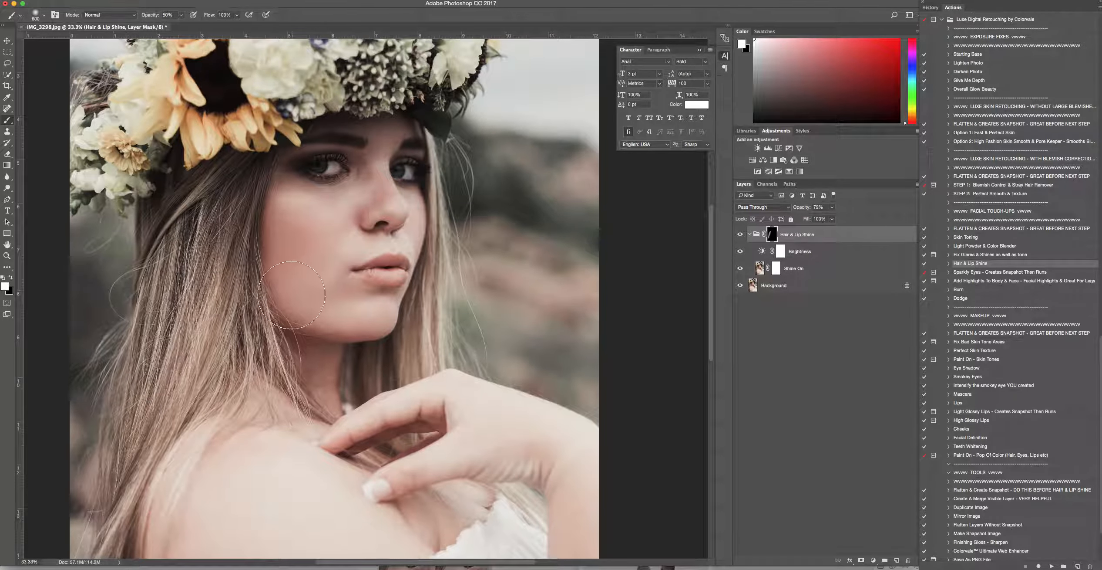
left_click_drag(275, 388, 283, 398)
Paint the shine onto the hair on the far side of the face and onto the lips, reducing the brush for each
key("bracketleft")
key("bracketleft")
key("bracketleft")
key("bracketleft")
key("bracketleft")
mouse_move(440, 181)
left_mouse_down()
mouse_move(438, 305)
mouse_move(409, 367)
mouse_move(413, 330)
mouse_move(420, 346)
mouse_move(374, 374)
left_mouse_up()
key("bracketleft")
key("bracketleft")
key("bracketleft")
mouse_move(398, 275)
left_mouse_down()
mouse_move(372, 276)
mouse_move(377, 260)
mouse_move(403, 265)
left_mouse_up()
Shrink the brush further and paint the Hair & Lip Shine effect over both eyes
scroll(406, 296, "up", 1)
scroll(406, 296, "up", 6)
key("bracketleft")
key("bracketleft")
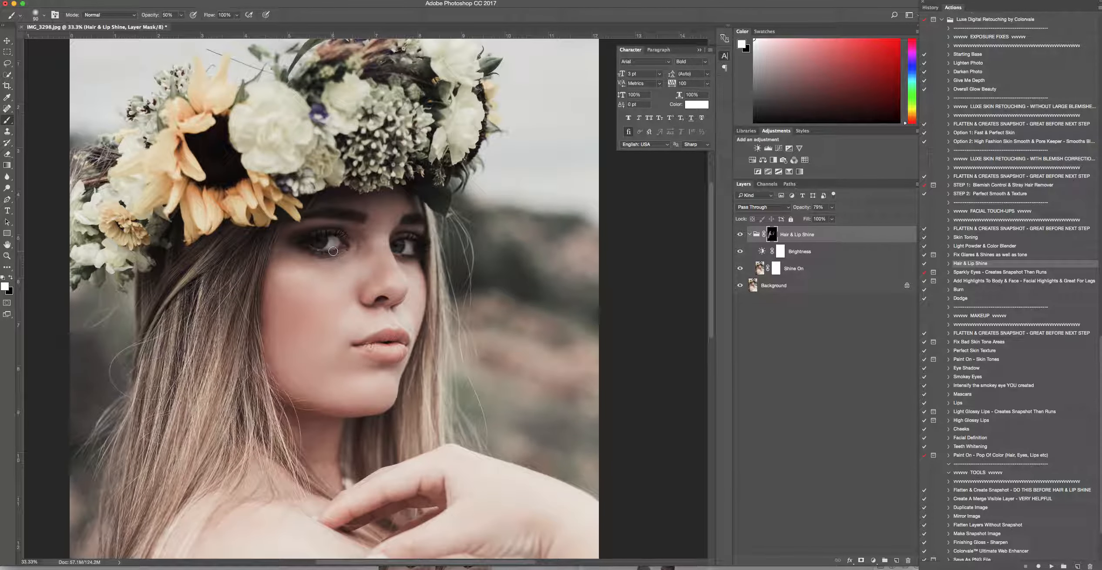
left_click_drag(329, 252, 293, 243)
mouse_move(398, 255)
left_mouse_down()
mouse_move(412, 257)
mouse_move(420, 240)
mouse_move(399, 238)
left_mouse_up()
mouse_move(331, 241)
left_mouse_down()
mouse_move(339, 234)
mouse_move(303, 239)
mouse_move(325, 242)
left_mouse_up()
Compare the original IMG_3298.jpg snapshot with the After Skin Smoothing snapshot in the document history
left_click(936, 7)
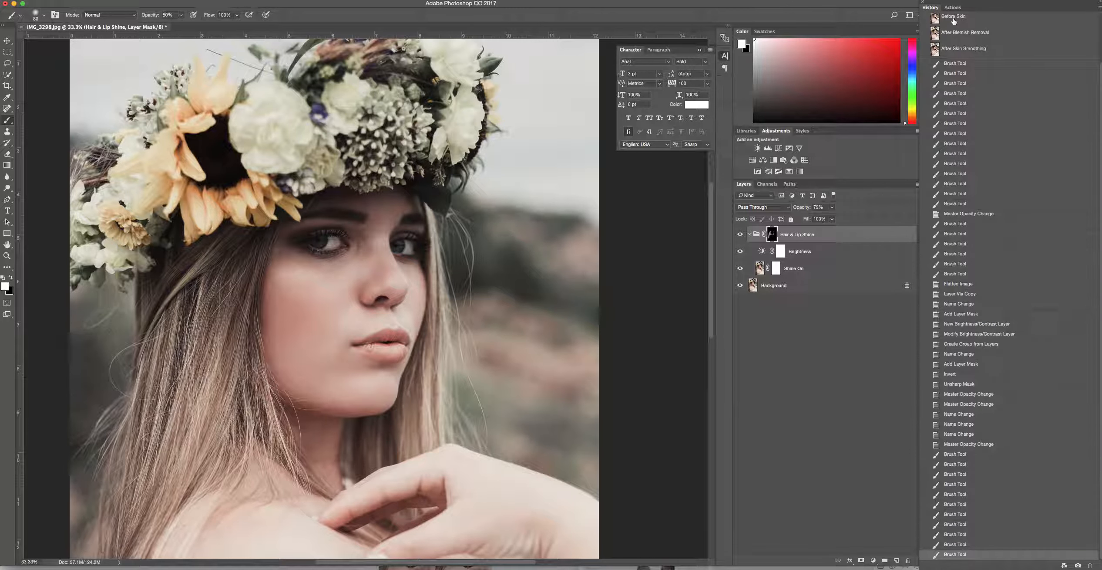
scroll(954, 21, "up", 3)
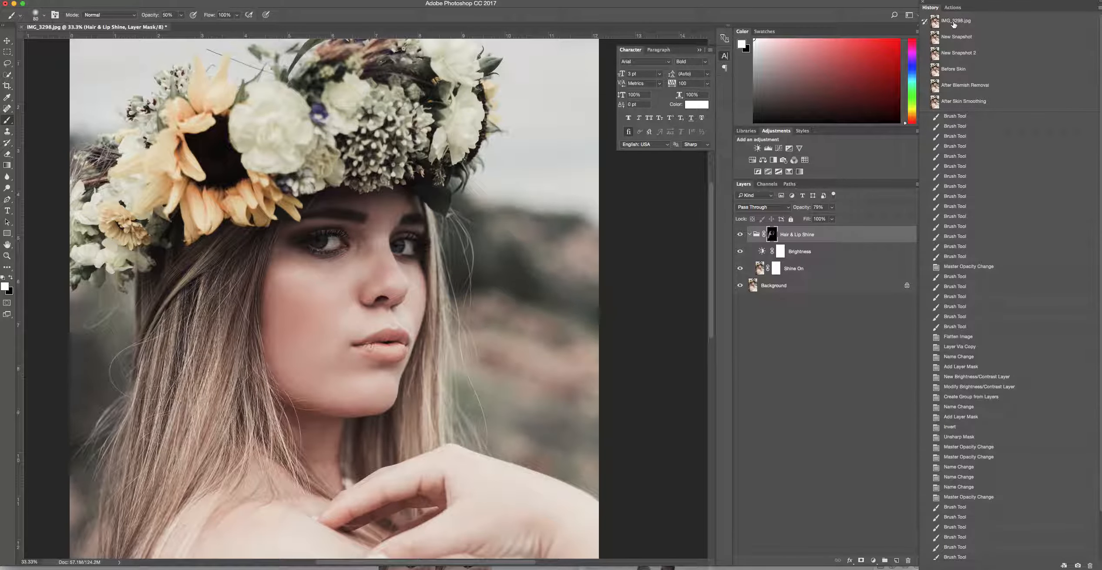
left_click(955, 22)
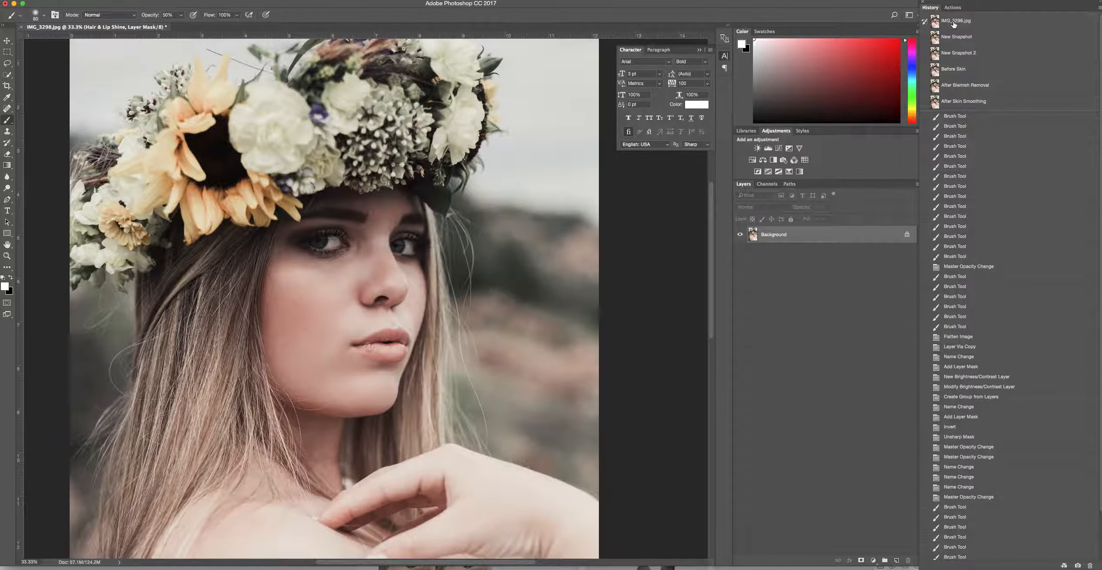
left_click(967, 103)
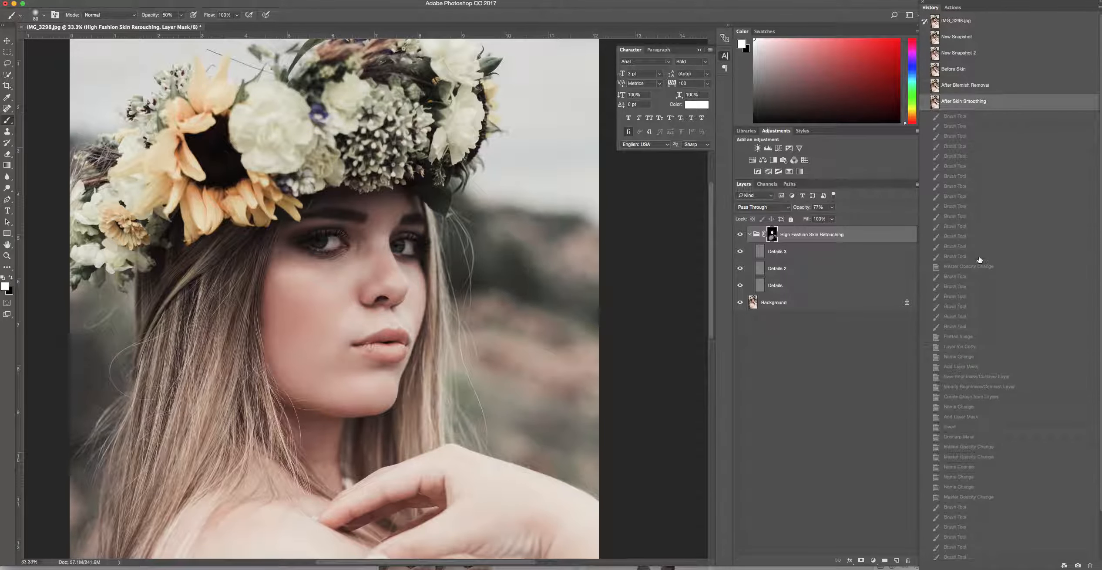
left_click(959, 23)
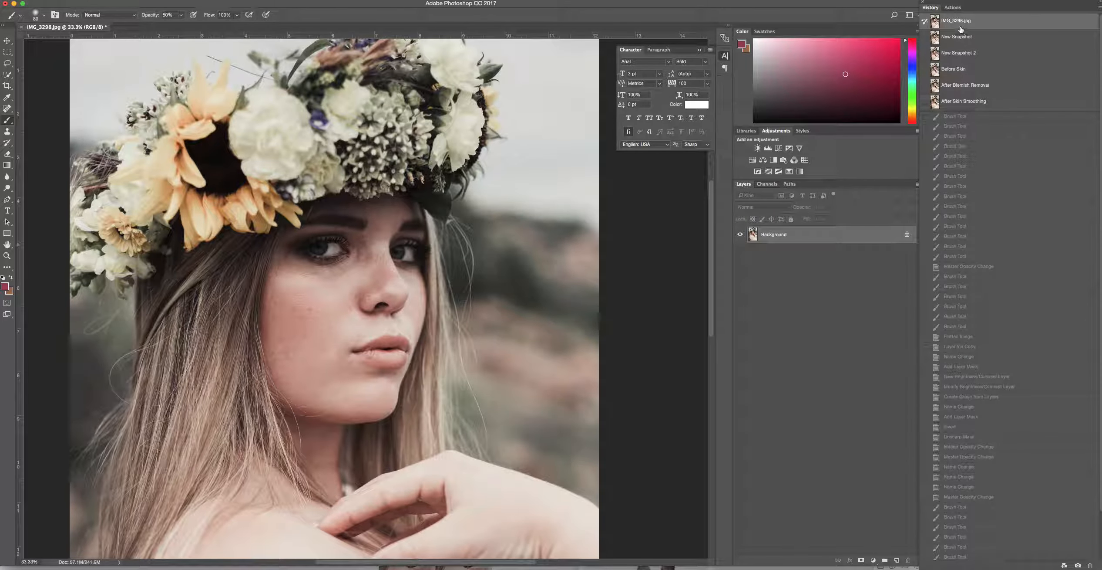
Compare the Before Skin, After Blemish Removal and After Skin Smoothing snapshots, and return to the latest brush stroke in the history
left_click(955, 70)
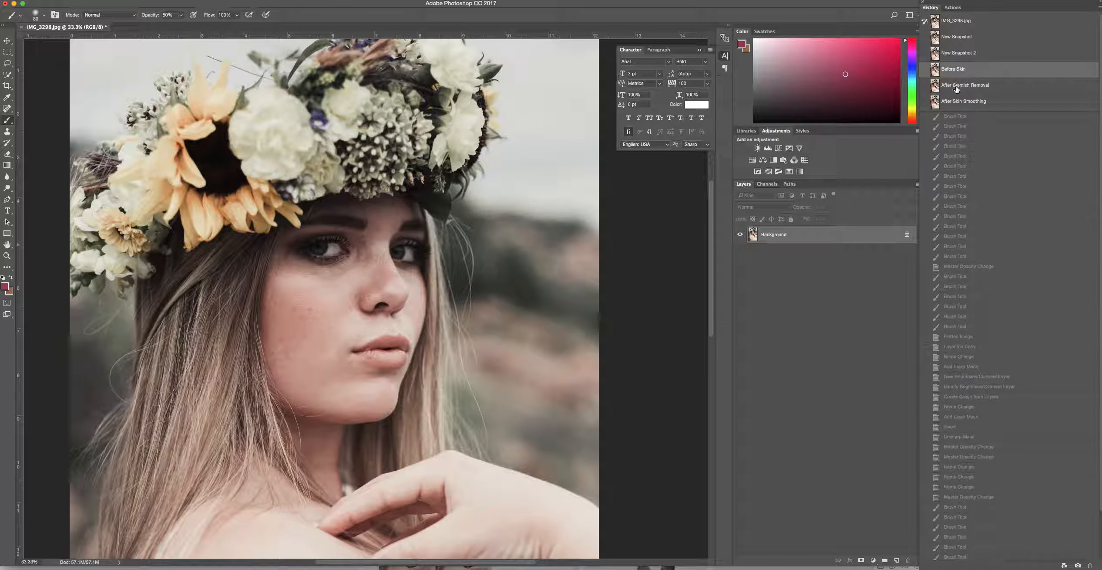
left_click(956, 87)
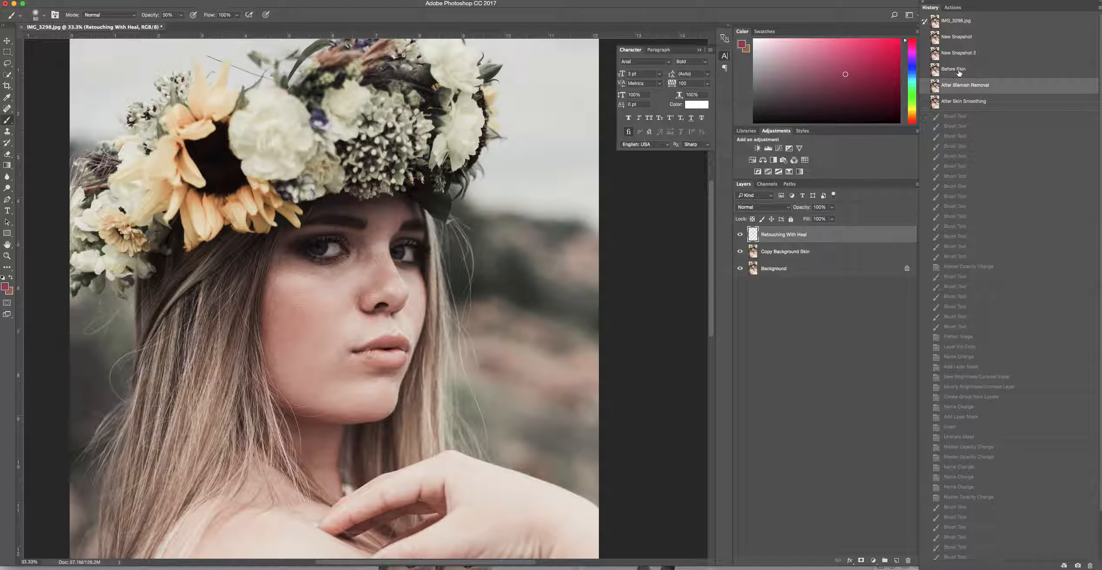
left_click(956, 71)
left_click(957, 86)
left_click(953, 103)
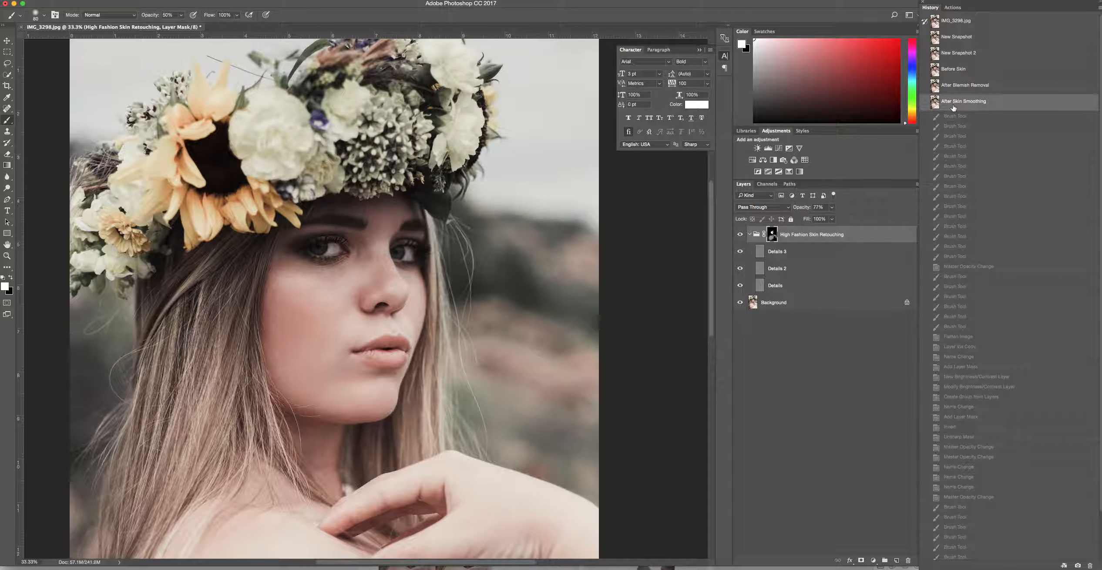
scroll(970, 195, "down", 3)
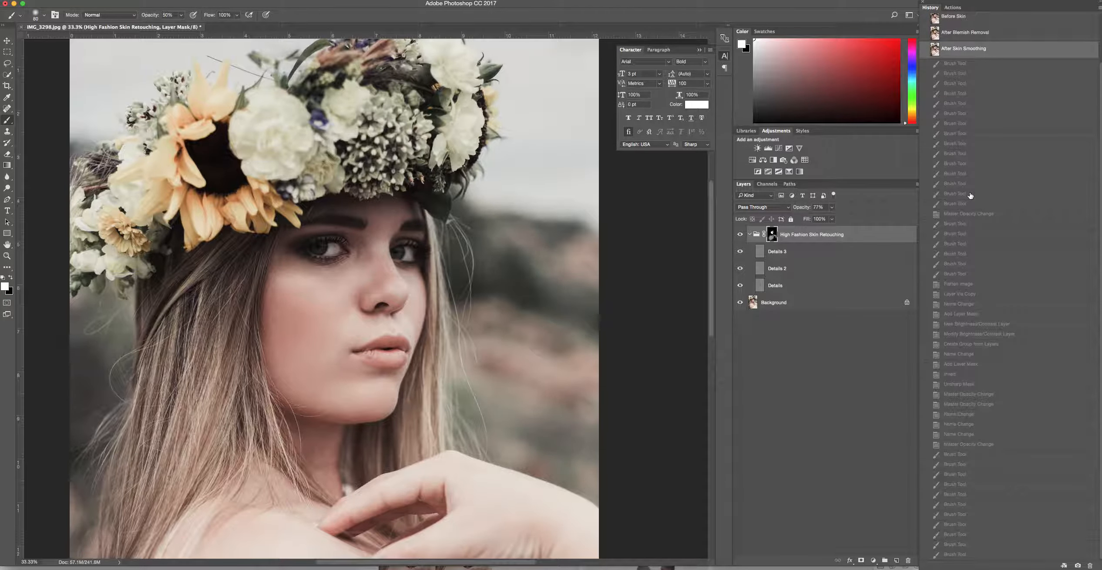
left_click(978, 556)
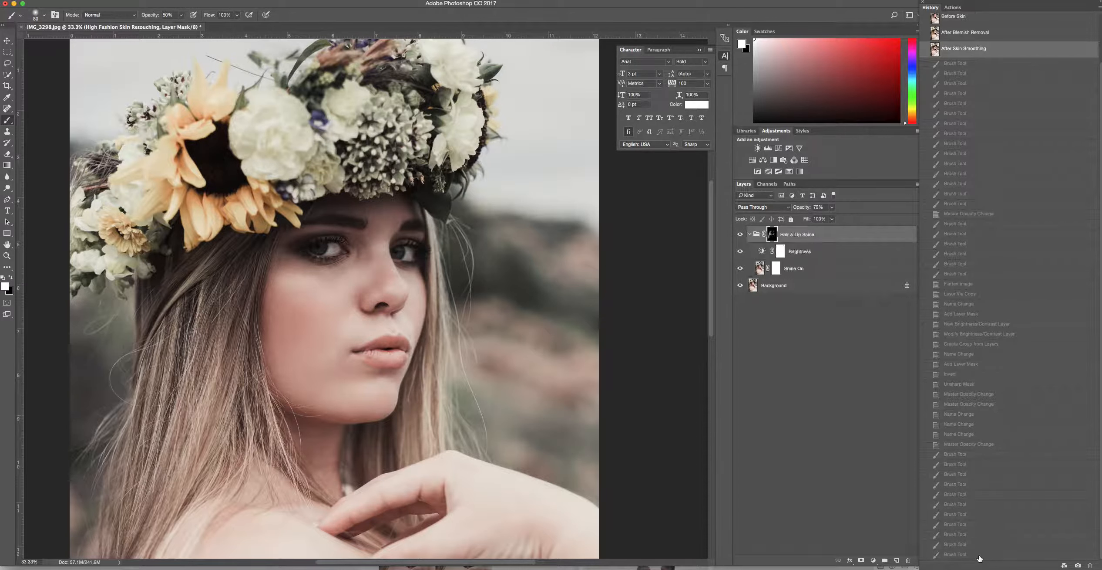